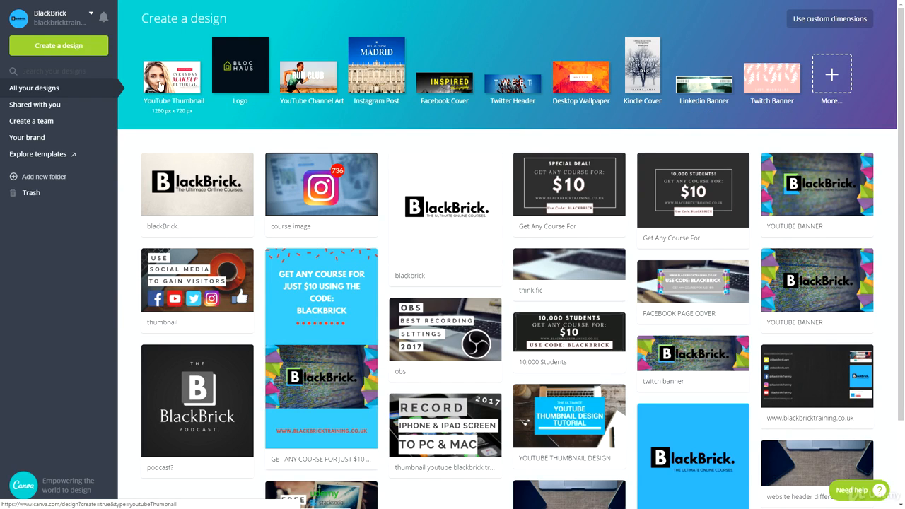
# Create a new YouTube Thumbnail design (1280 px x 720 px) from the full list of design types
pyautogui.click(840, 71)
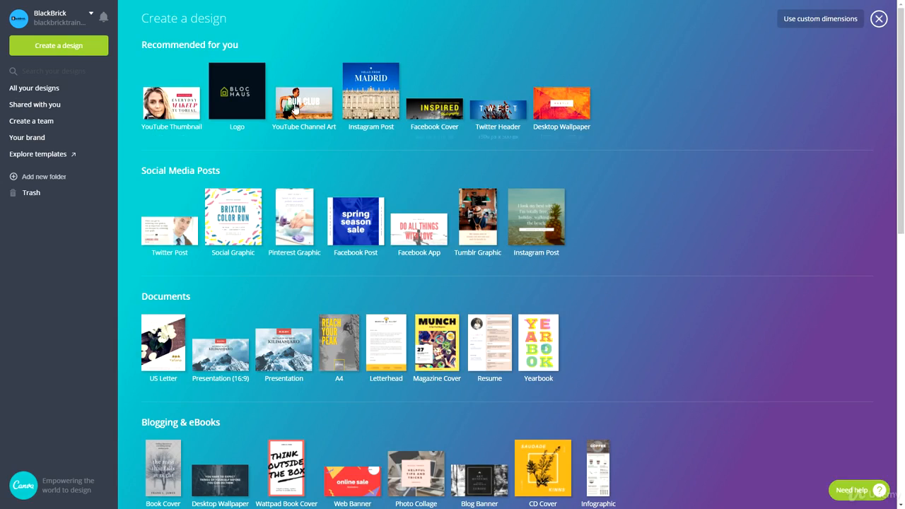
pyautogui.scroll(-3, 302, 134)
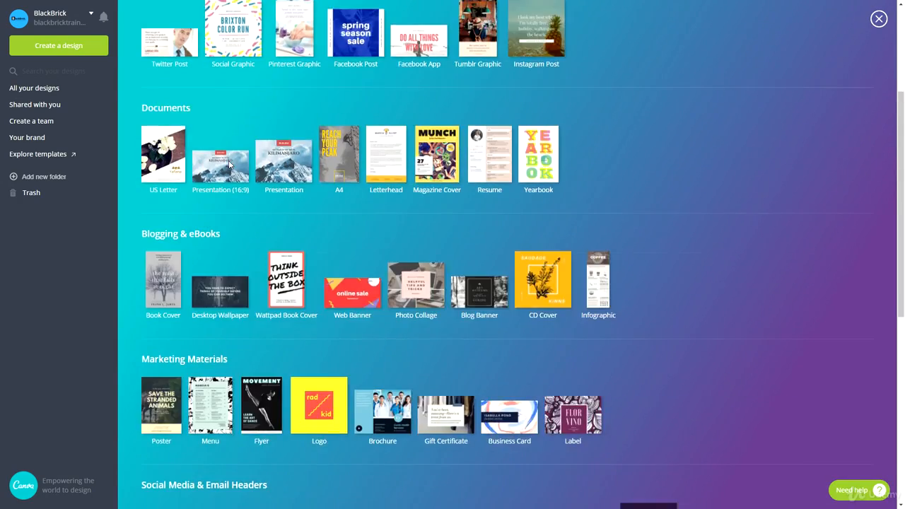
pyautogui.scroll(3, 272, 180)
pyautogui.scroll(-8, 290, 229)
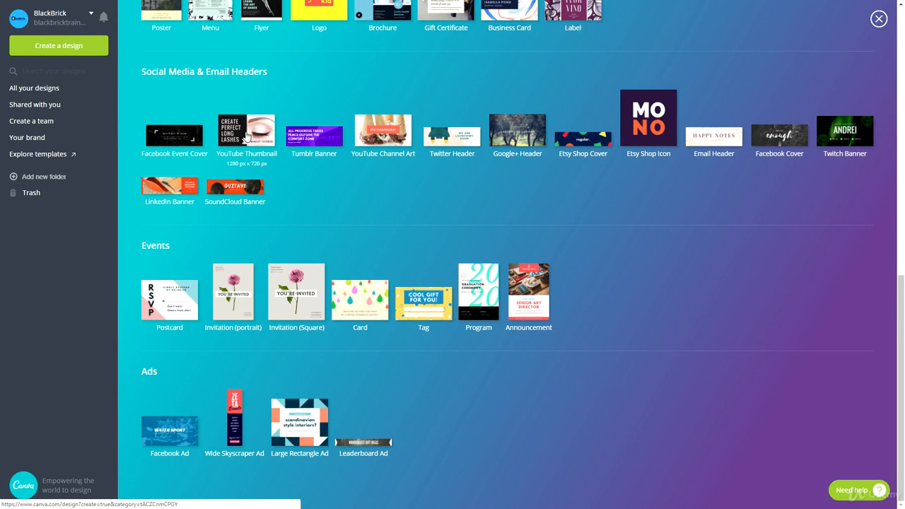
pyautogui.click(249, 133)
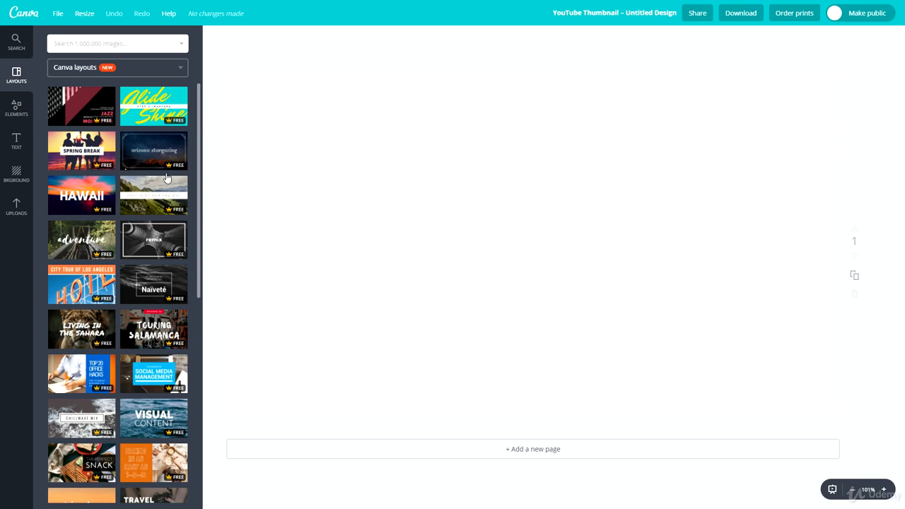
# Look through the thumbnail layouts and the elements, text, background and uploads collections available for the design
pyautogui.scroll(-5, 118, 206)
pyautogui.scroll(-10, 118, 206)
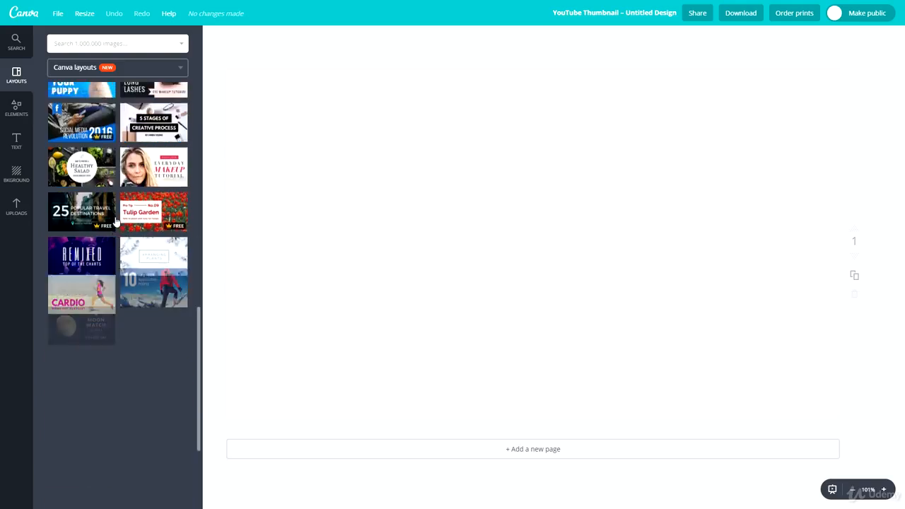
pyautogui.scroll(-15, 121, 235)
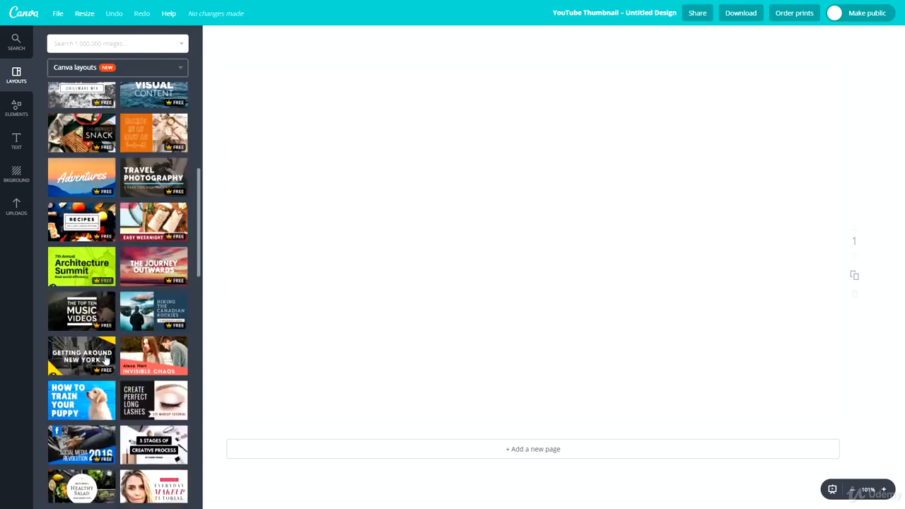
pyautogui.scroll(5, 115, 338)
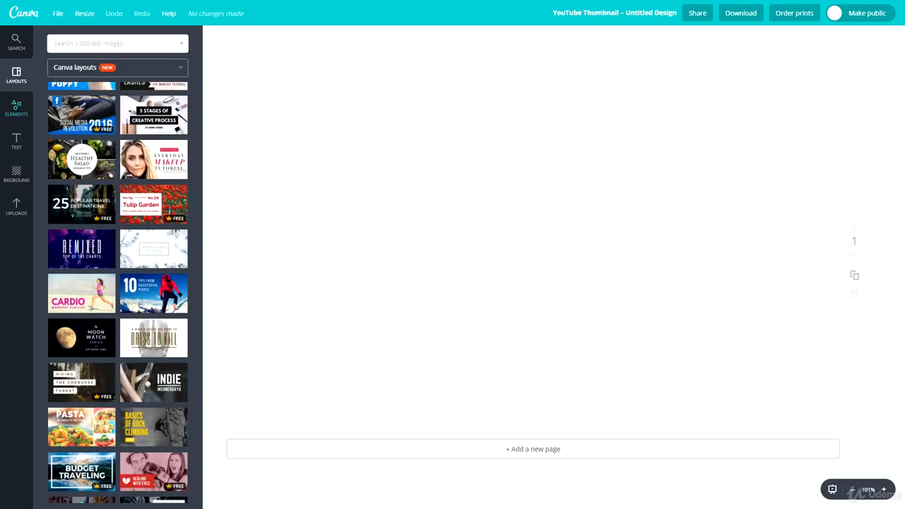
pyautogui.click(16, 108)
pyautogui.click(17, 140)
pyautogui.click(17, 168)
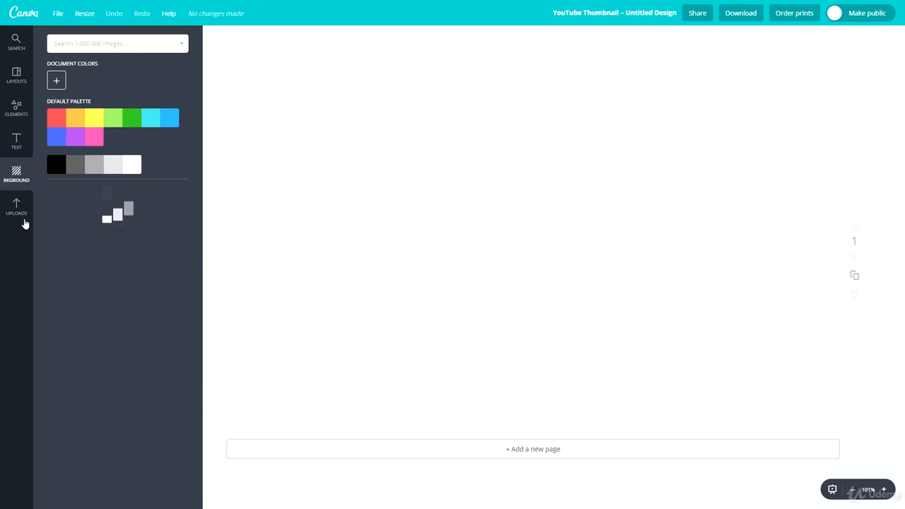
pyautogui.click(17, 206)
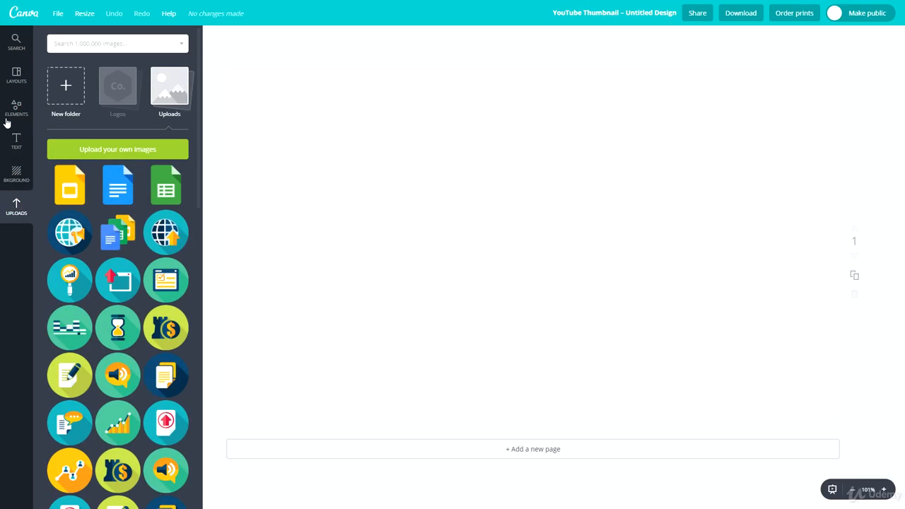
pyautogui.click(17, 70)
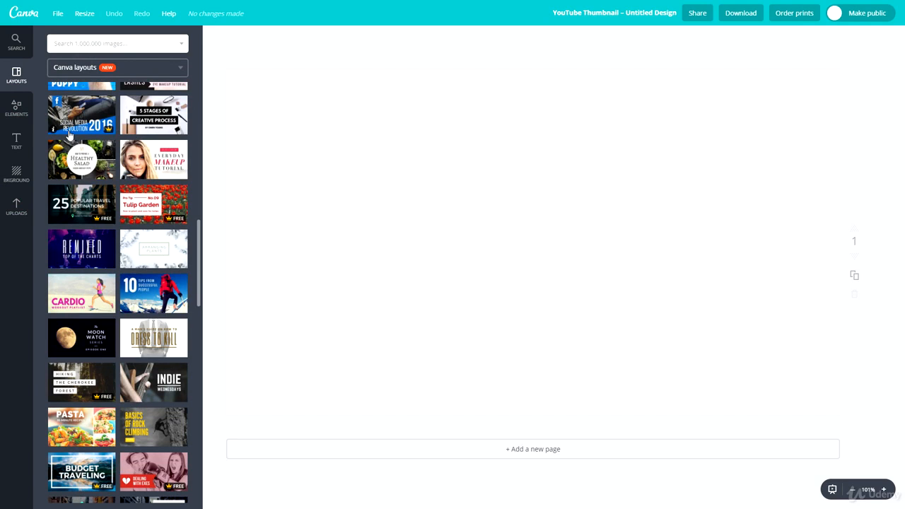
# Browse the ready-made Canva layouts for YouTube thumbnails from the first designs down to the blank photo grids
pyautogui.scroll(10, 78, 142)
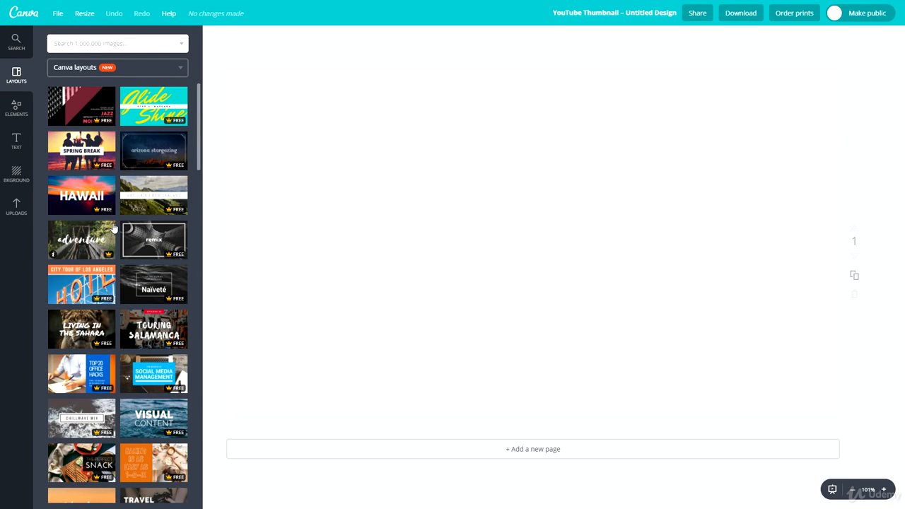
pyautogui.scroll(-5, 101, 257)
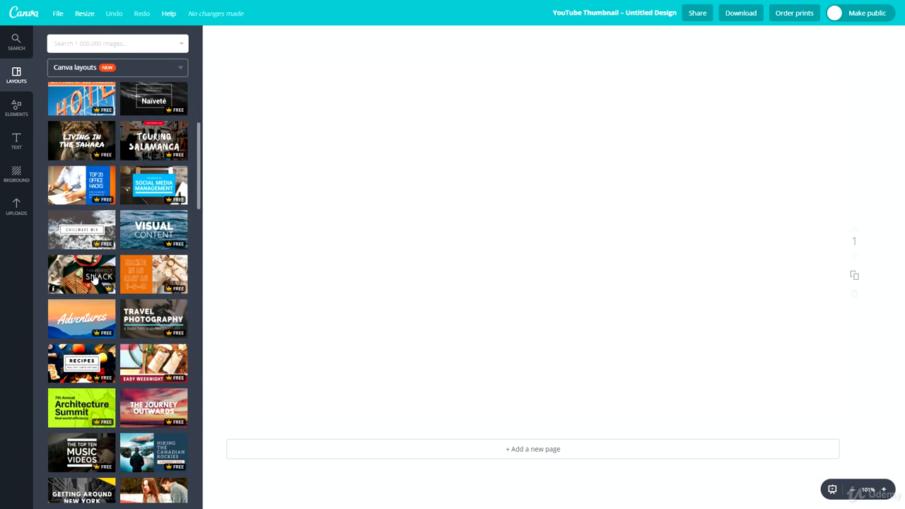
pyautogui.scroll(-1, 86, 301)
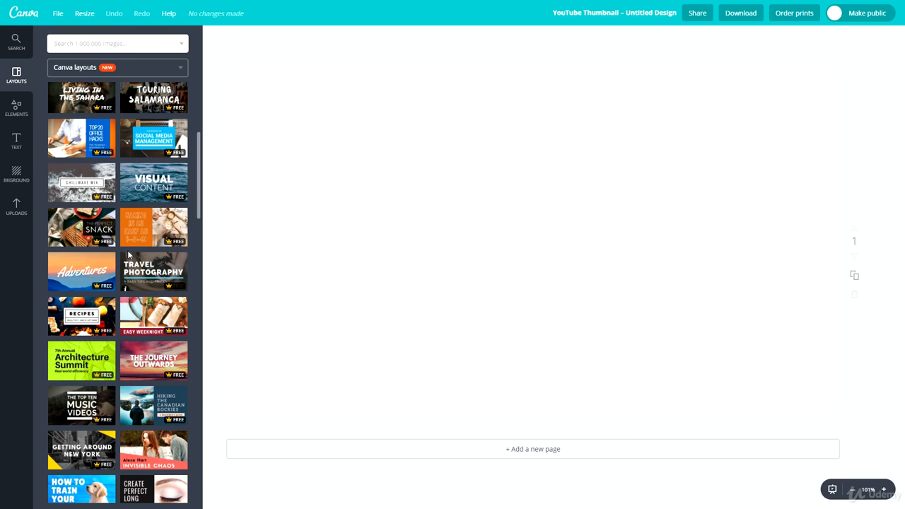
pyautogui.scroll(-4, 135, 251)
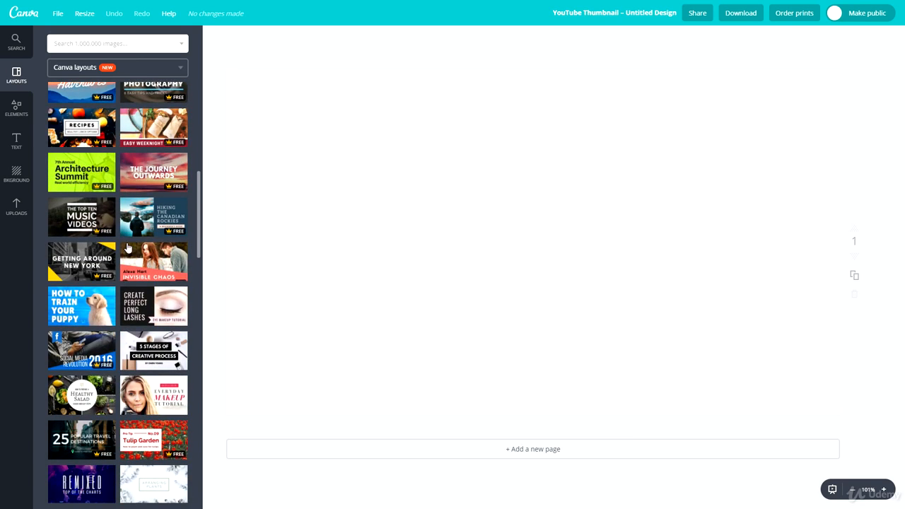
pyautogui.scroll(-2, 85, 256)
pyautogui.scroll(-1, 88, 255)
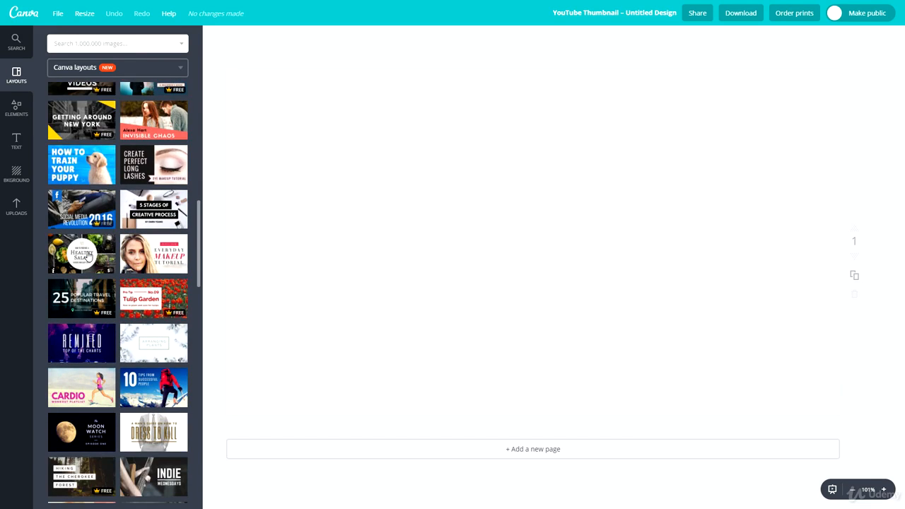
pyautogui.scroll(-3, 99, 248)
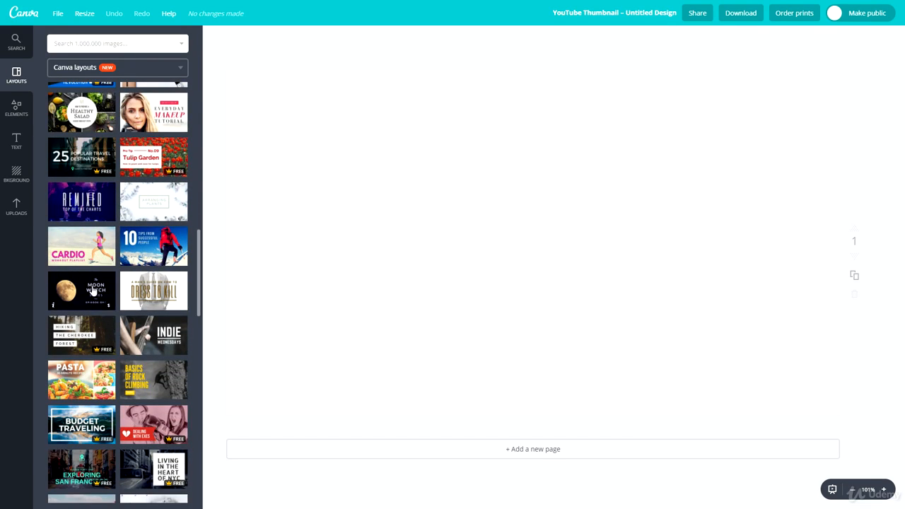
pyautogui.scroll(-4, 110, 302)
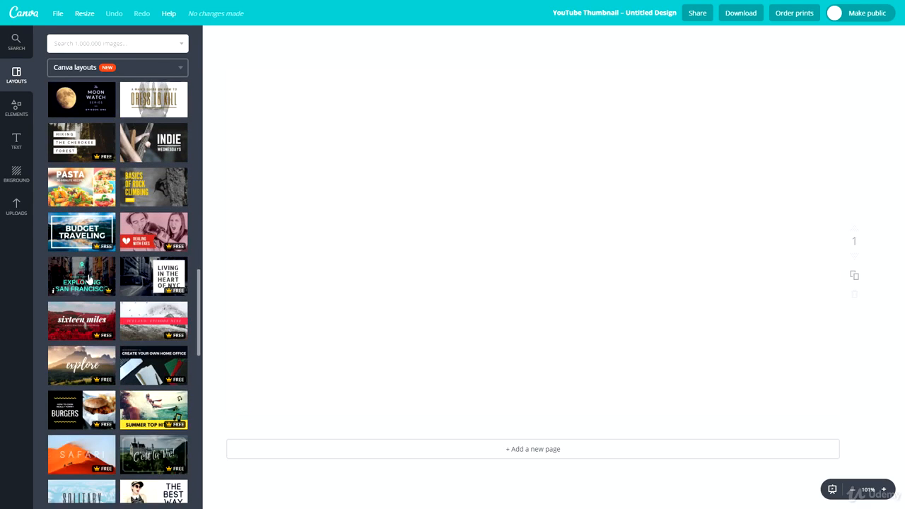
pyautogui.scroll(-7, 88, 275)
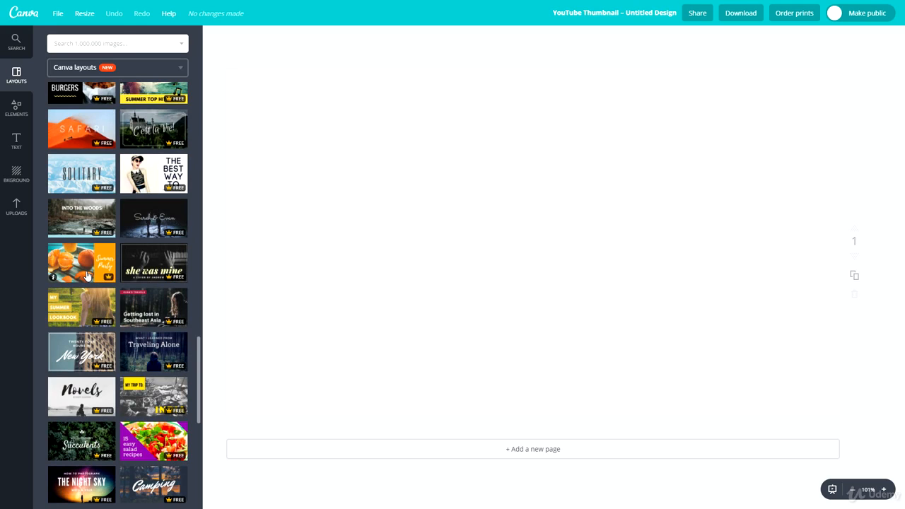
pyautogui.scroll(-1, 88, 276)
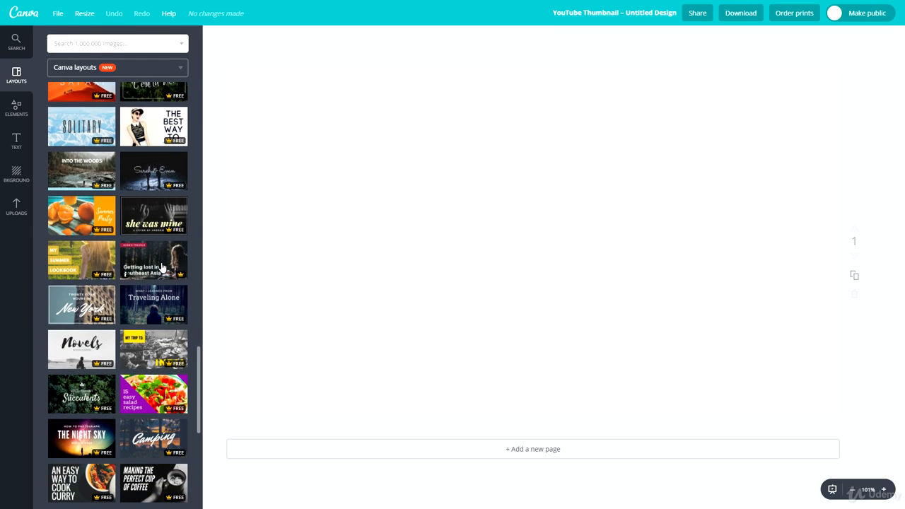
pyautogui.scroll(-1, 89, 355)
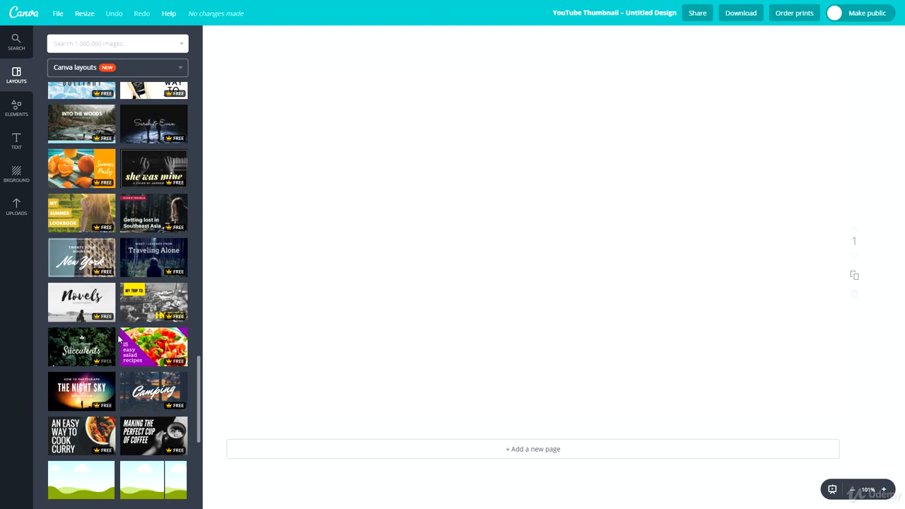
pyautogui.scroll(-1, 152, 387)
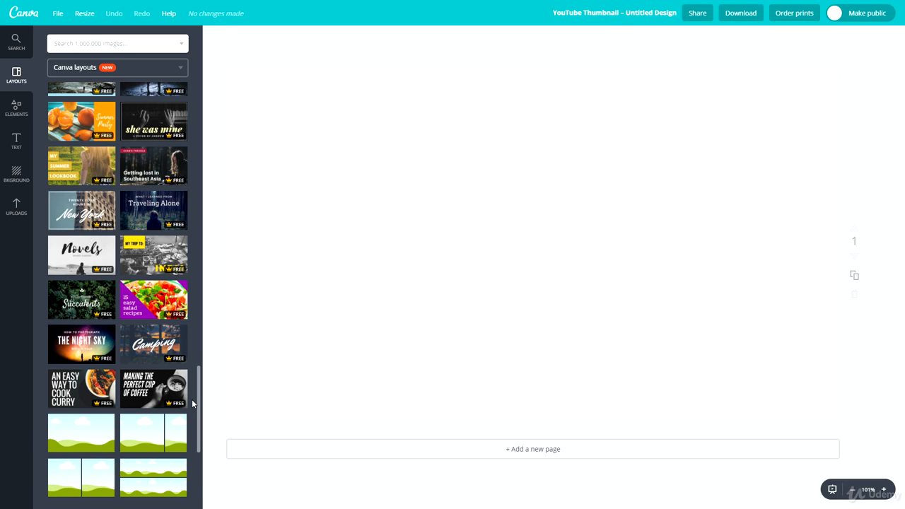
pyautogui.scroll(15, 134, 392)
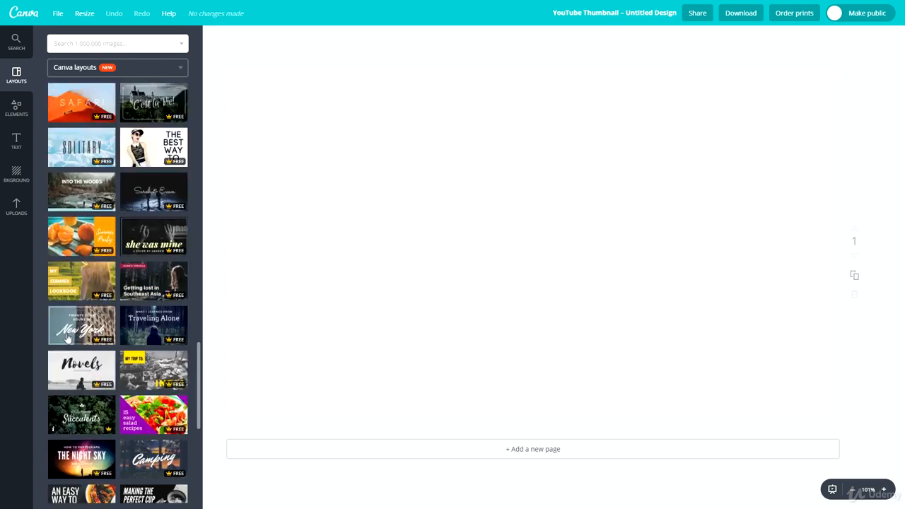
pyautogui.scroll(5, 139, 277)
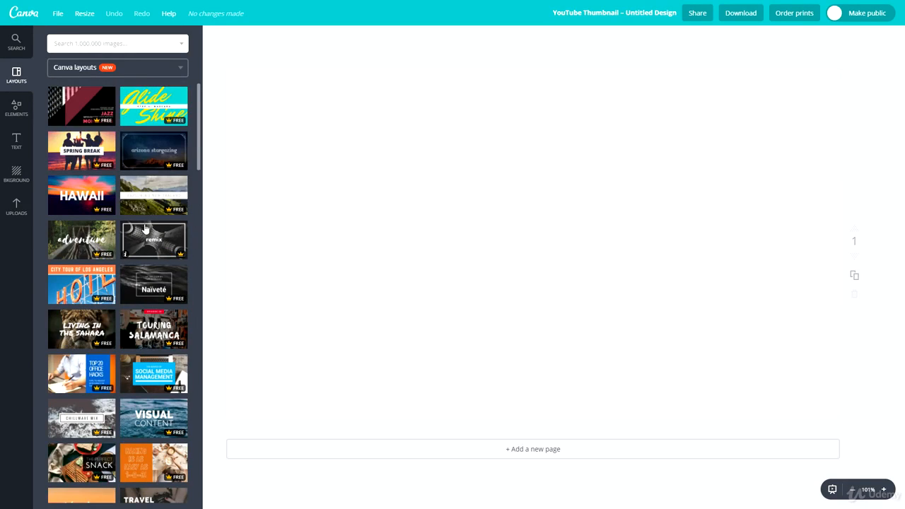
# Apply the "Making the Perfect Cup of Coffee" layout to the blank thumbnail page
pyautogui.scroll(-12, 103, 168)
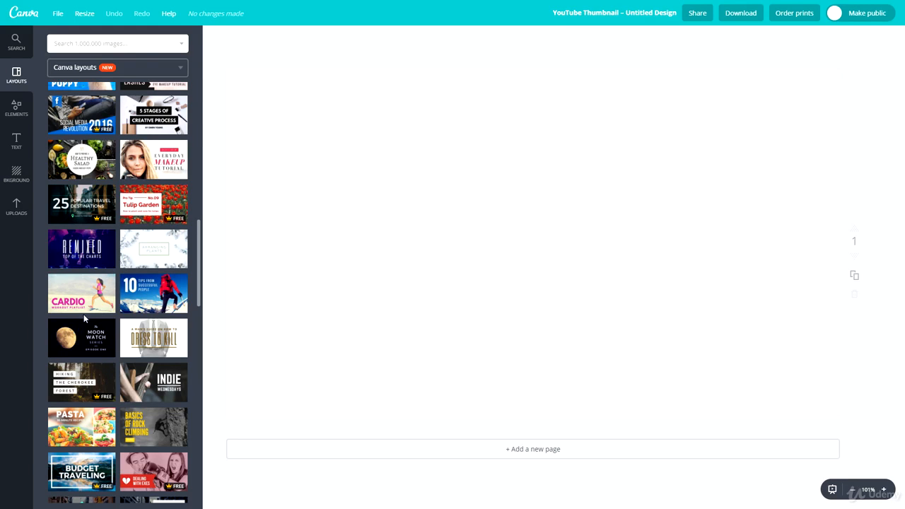
pyautogui.scroll(-7, 81, 325)
pyautogui.scroll(-5, 89, 324)
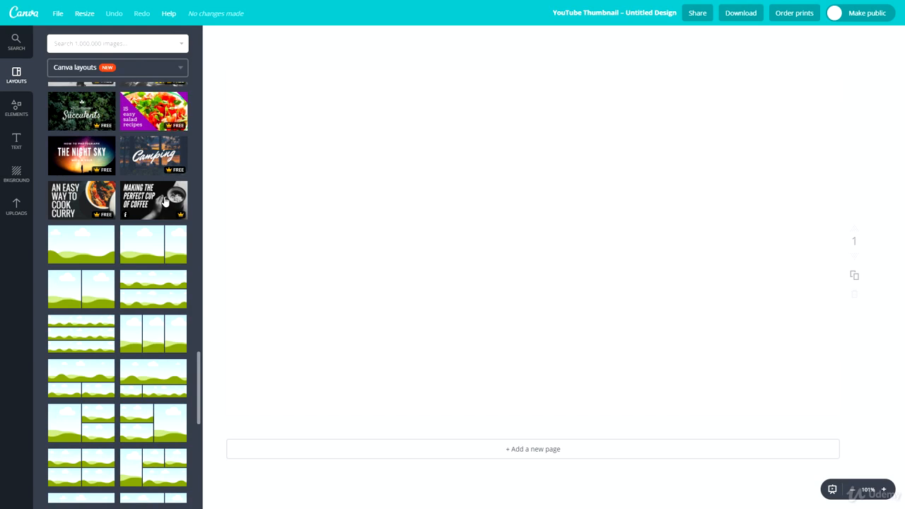
pyautogui.click(164, 202)
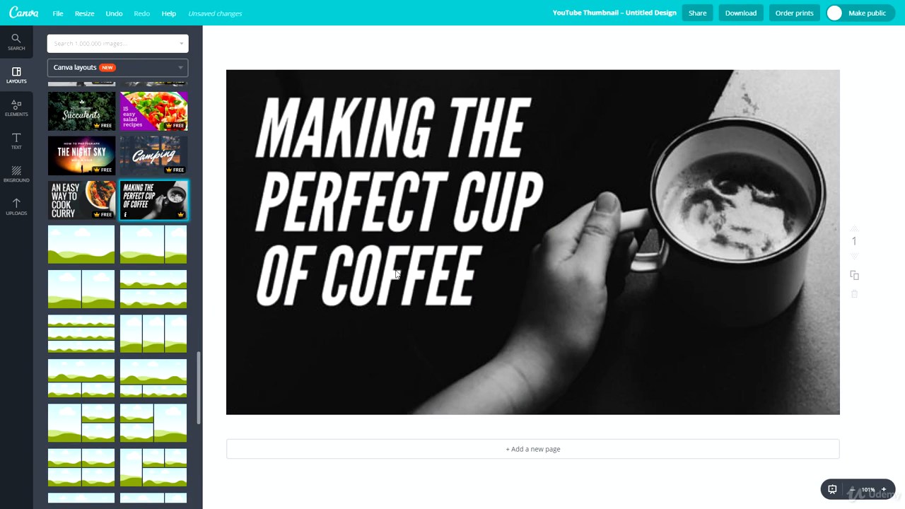
# Move the "MAKING THE PERFECT CUP OF COFFEE" heading slightly down and to the right on the thumbnail, and open its text for editing
pyautogui.doubleClick(363, 128)
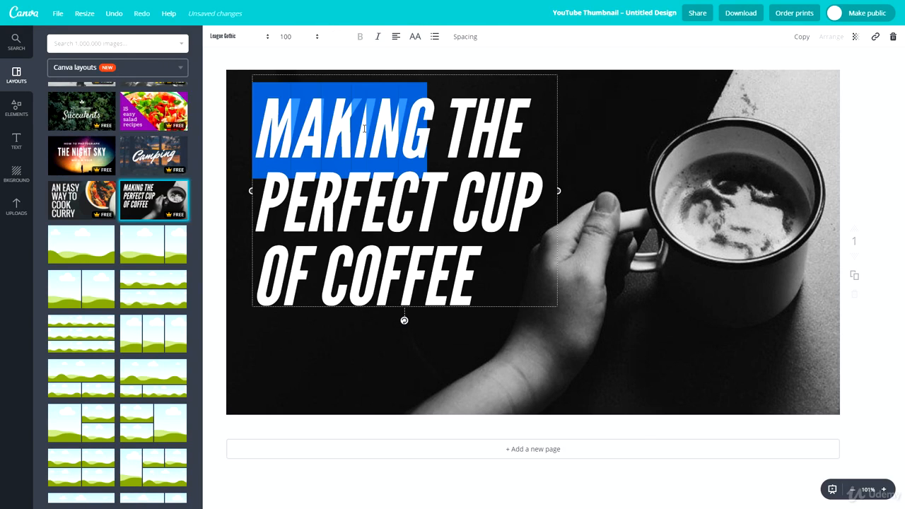
pyautogui.tripleClick(424, 211)
pyautogui.moveTo(472, 290); pyautogui.dragTo(243, 122)
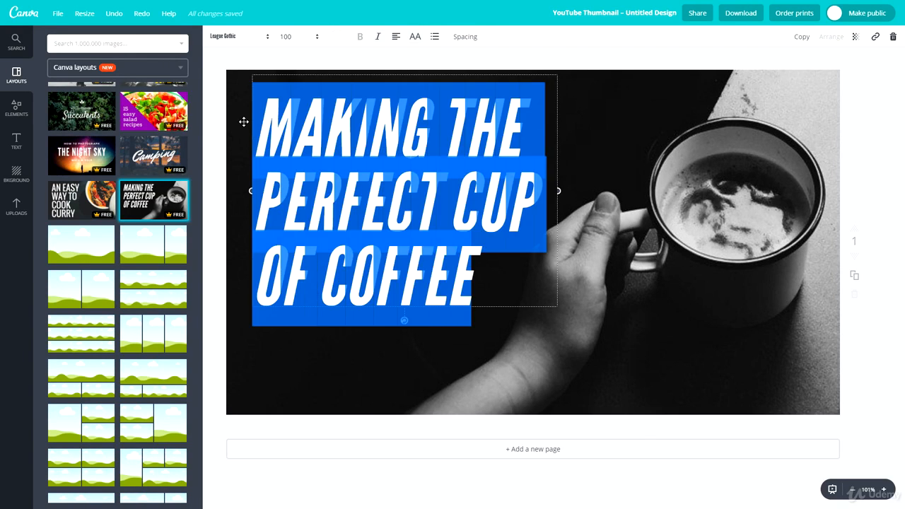
pyautogui.moveTo(559, 158); pyautogui.dragTo(648, 187)
pyautogui.click(731, 167)
pyautogui.moveTo(572, 110); pyautogui.dragTo(471, 186)
pyautogui.click(437, 228)
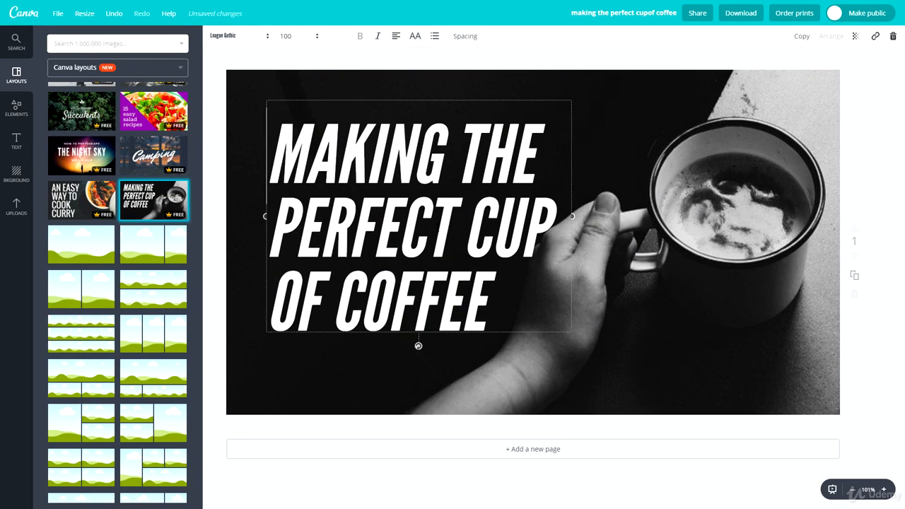
pyautogui.moveTo(269, 145); pyautogui.dragTo(422, 274)
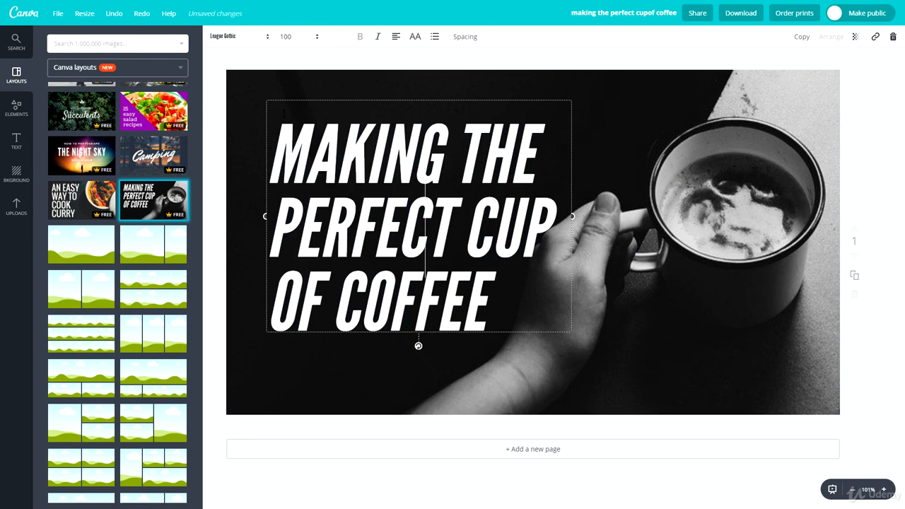
# Examine the font, text color and font size choices available for the coffee heading
pyautogui.click(236, 36)
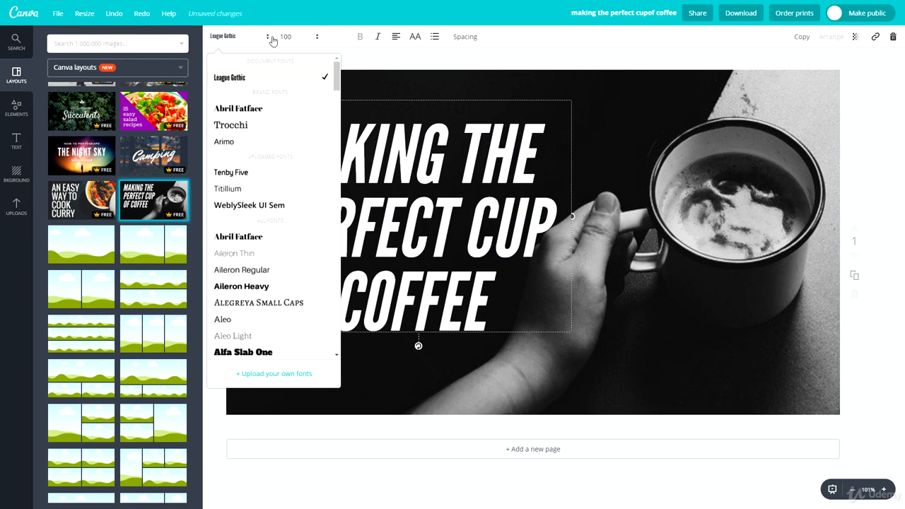
pyautogui.click(316, 36)
pyautogui.click(337, 36)
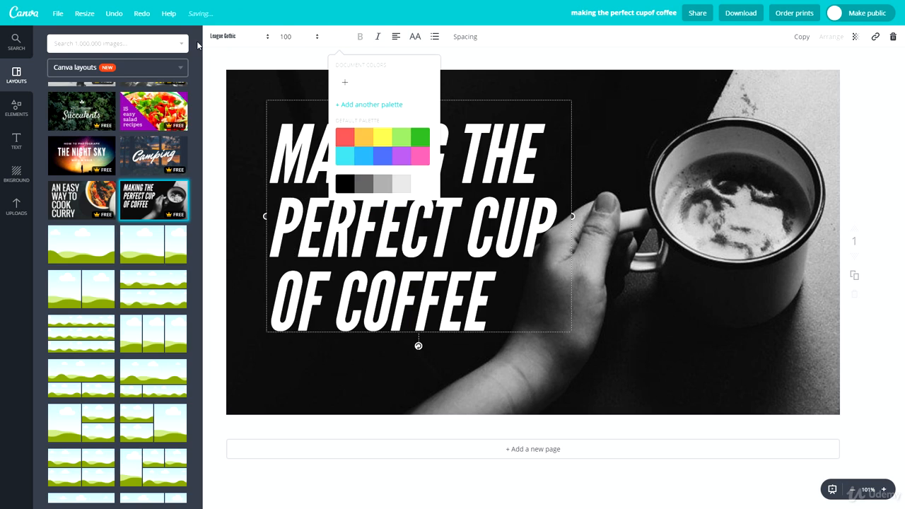
pyautogui.click(287, 38)
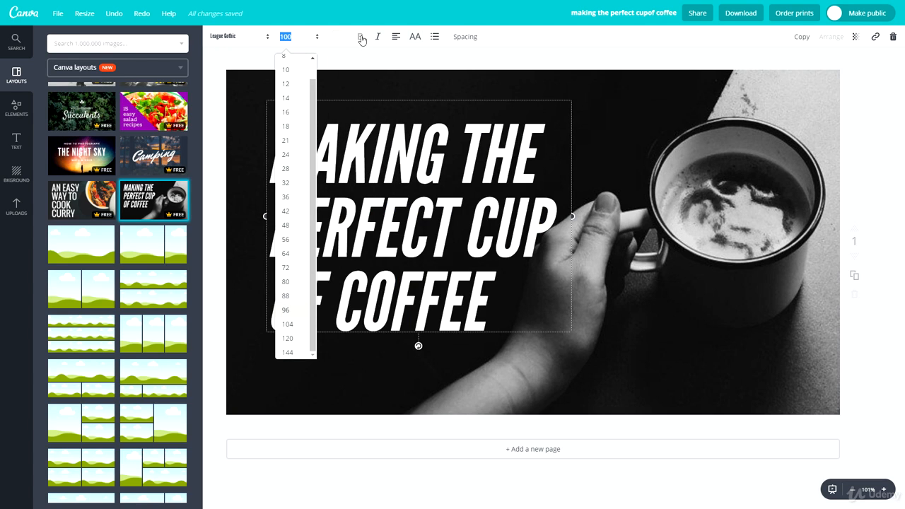
# Try center and right alignment on the coffee heading and return it to left alignment
pyautogui.click(397, 38)
pyautogui.click(414, 66)
pyautogui.click(432, 65)
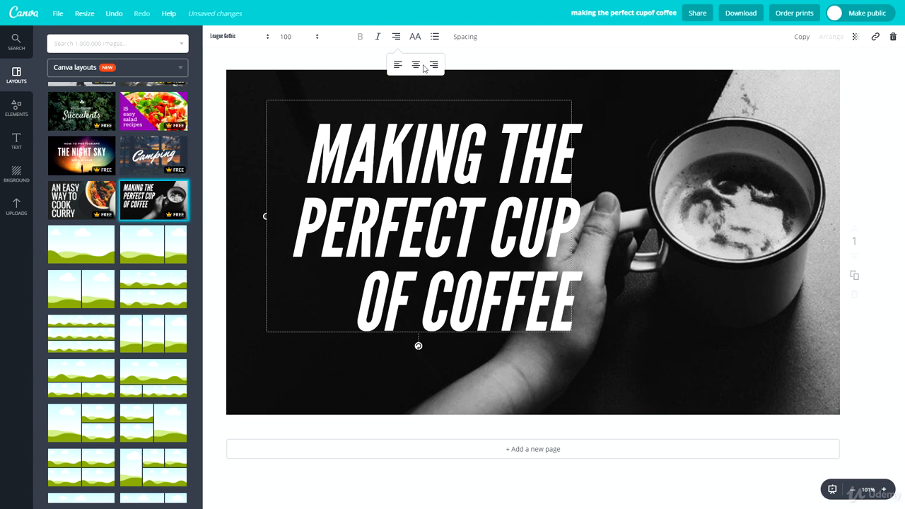
pyautogui.click(416, 66)
pyautogui.click(397, 66)
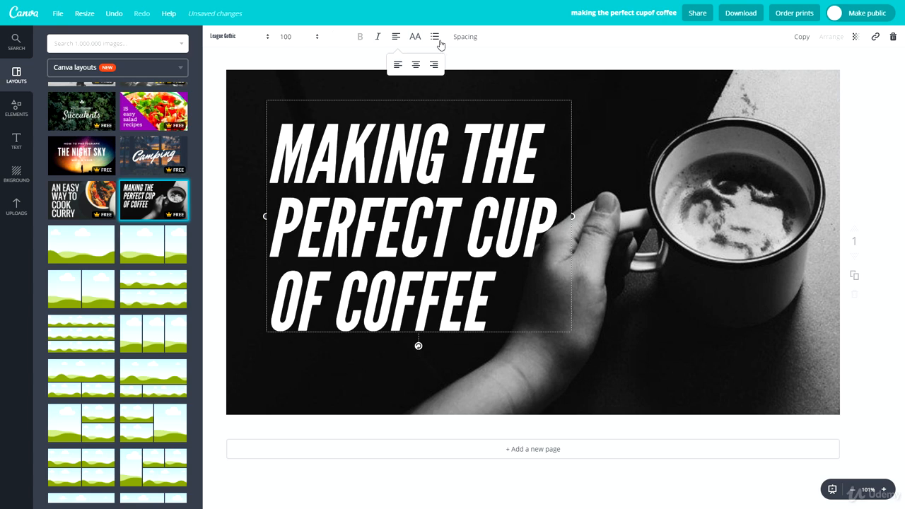
# Try the coffee heading in lowercase and as a bulleted list, restoring uppercase plain text after each
pyautogui.click(416, 39)
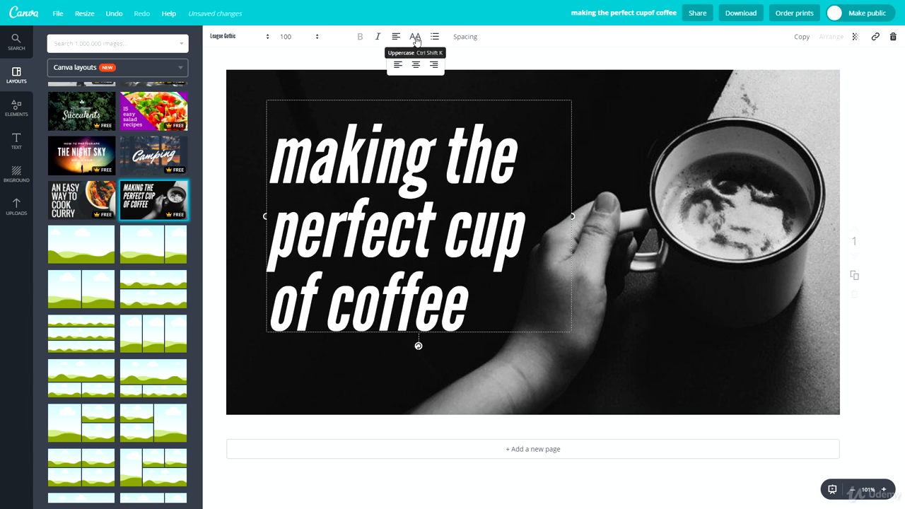
pyautogui.click(416, 39)
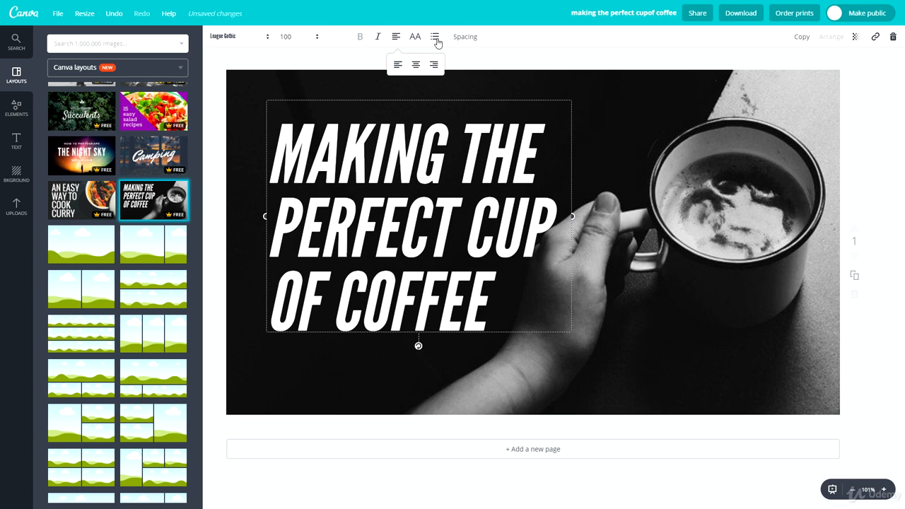
pyautogui.click(437, 41)
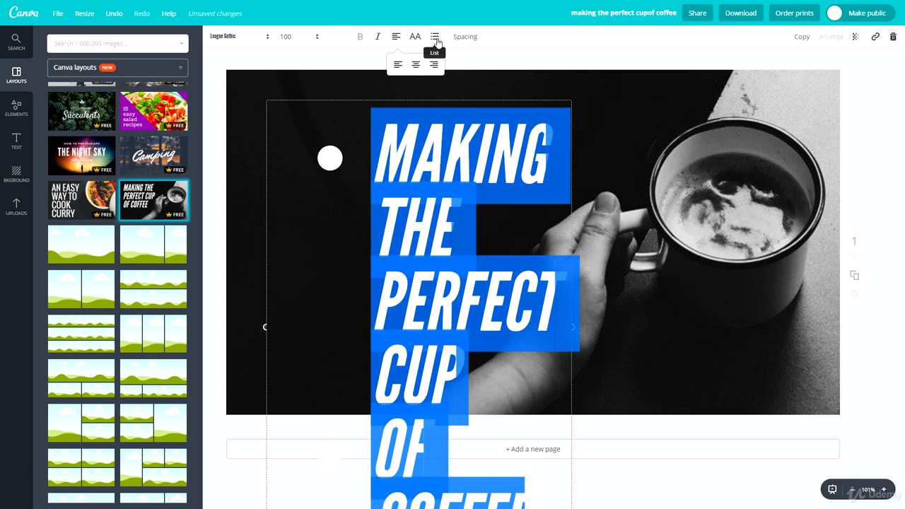
pyautogui.click(436, 38)
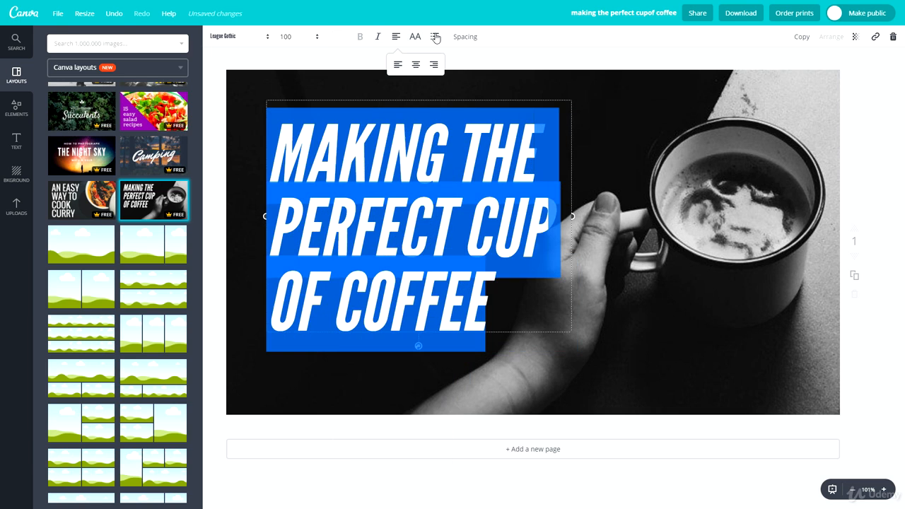
# Set the coffee heading's line height to 0.89 and letter spacing to 30, and shift the heading slightly up
pyautogui.click(471, 38)
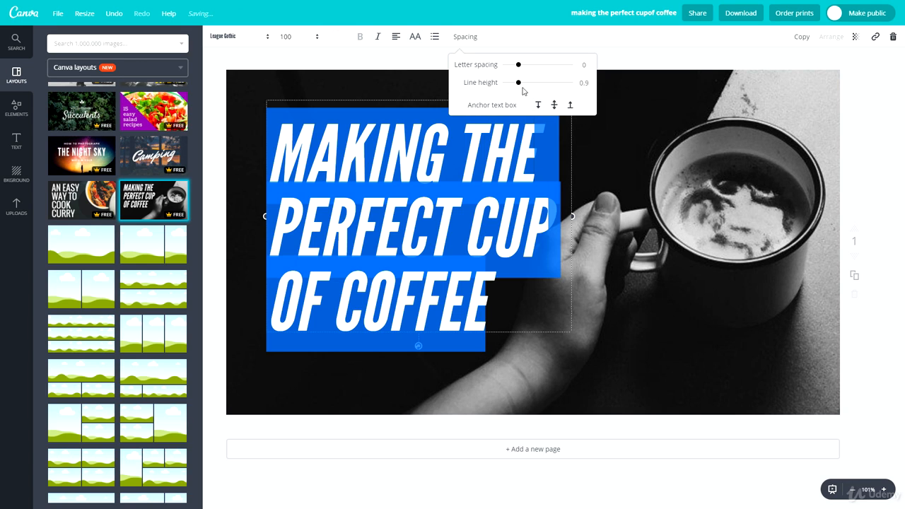
pyautogui.moveTo(518, 83)
pyautogui.mouseDown()
pyautogui.moveTo(535, 84)
pyautogui.moveTo(517, 84)
pyautogui.mouseUp()
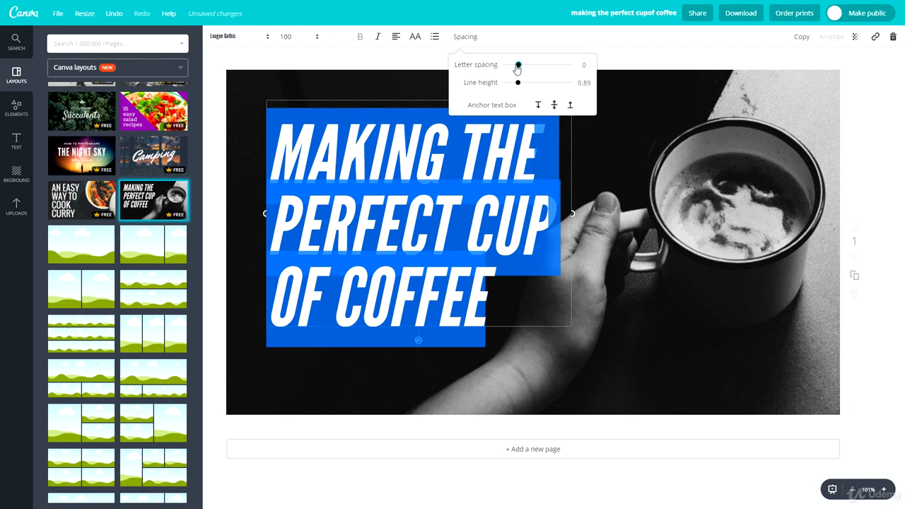
pyautogui.moveTo(518, 65)
pyautogui.mouseDown()
pyautogui.moveTo(547, 66)
pyautogui.moveTo(522, 70)
pyautogui.mouseUp()
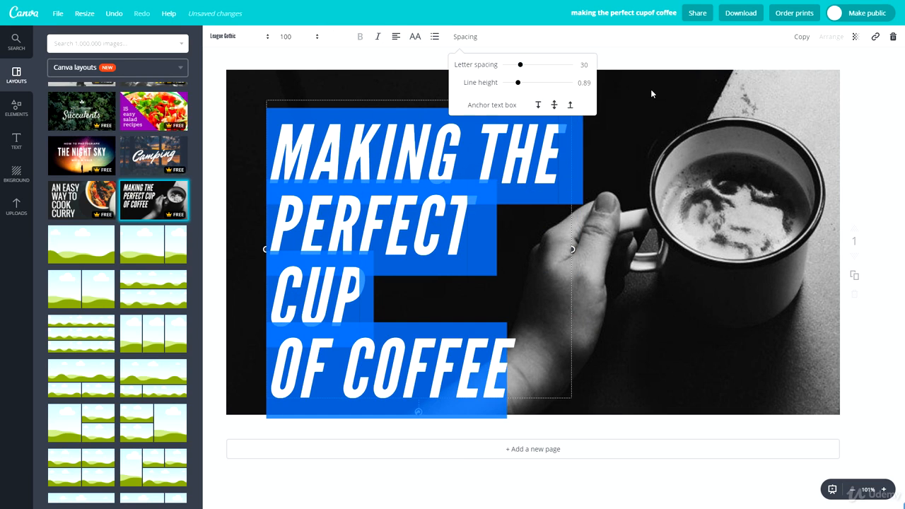
pyautogui.moveTo(454, 94); pyautogui.dragTo(450, 79)
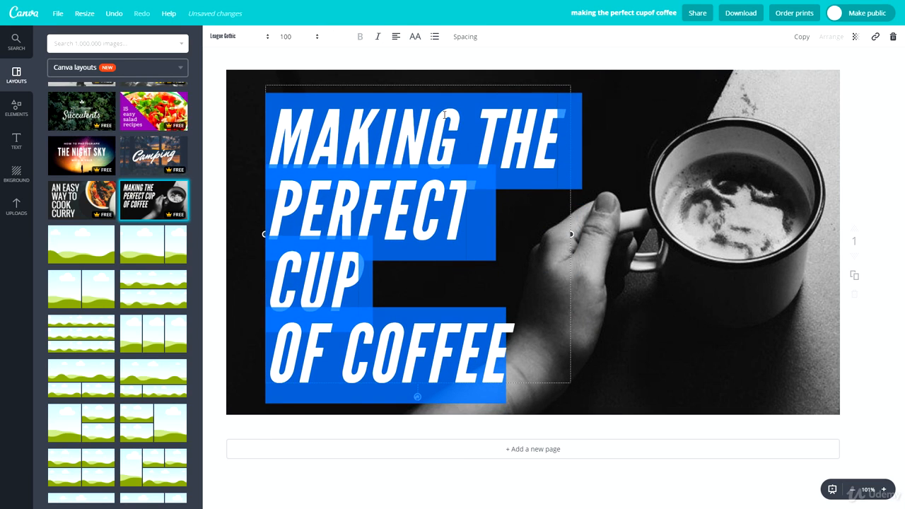
# Toggle the list and uppercase formatting of the widened heading on and off, ending with uppercase text without bullets
pyautogui.click(434, 41)
pyautogui.click(433, 41)
pyautogui.click(416, 37)
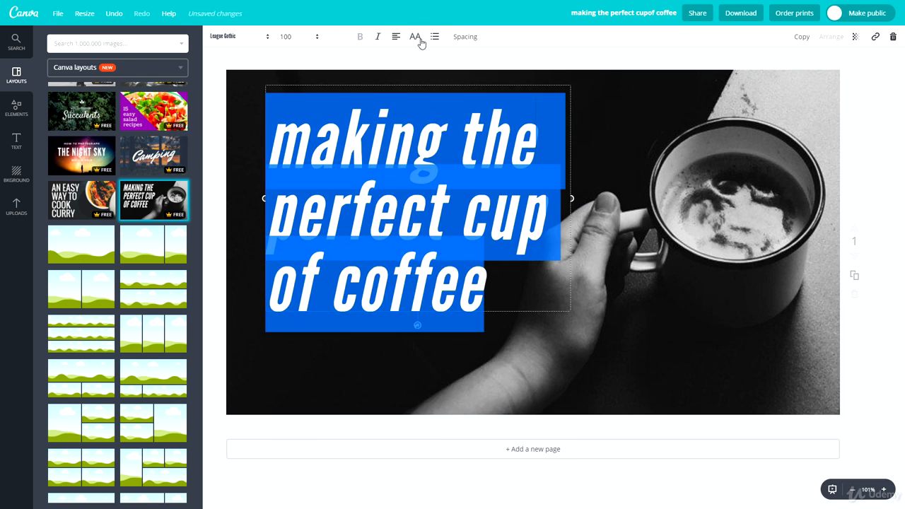
pyautogui.click(416, 37)
# Reduce the coffee heading's letter spacing to 20 and deselect its text
pyautogui.click(464, 39)
pyautogui.moveTo(521, 67); pyautogui.dragTo(520, 67)
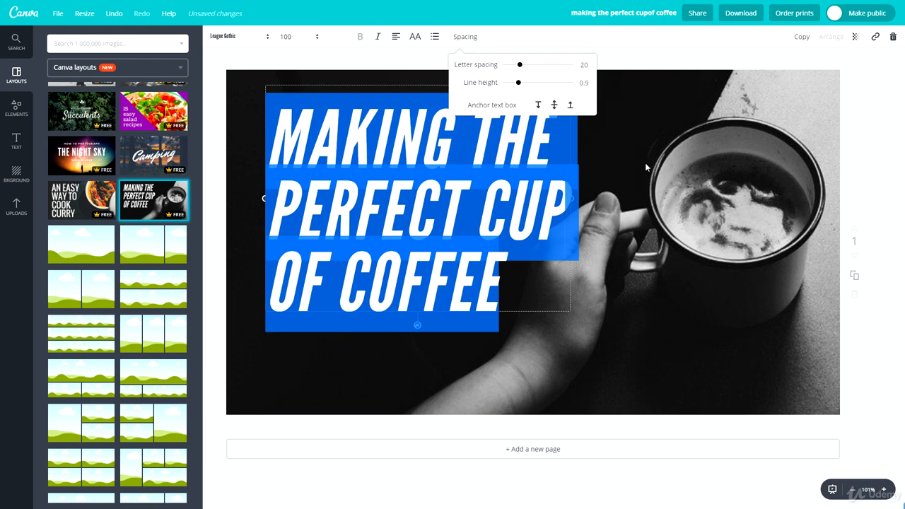
pyautogui.click(649, 87)
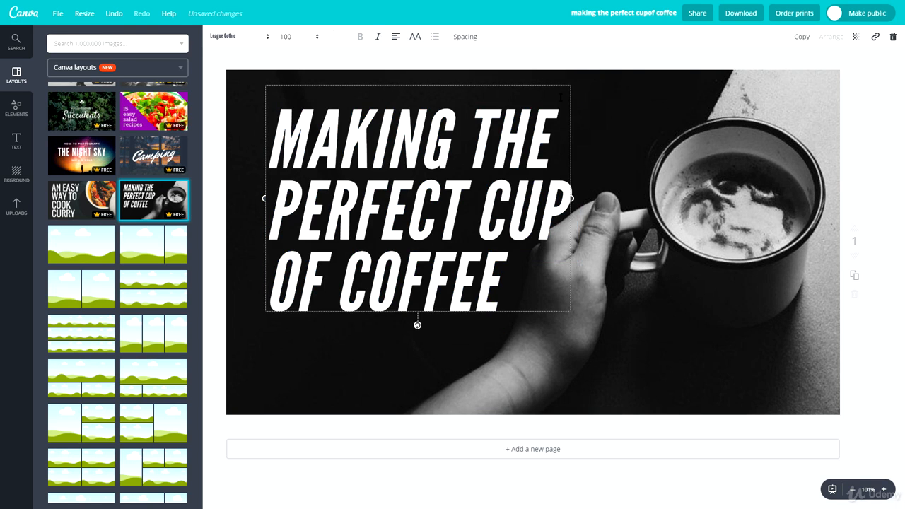
# Duplicate the coffee heading, offset the copy down and to the right, and send it one layer back
pyautogui.click(803, 38)
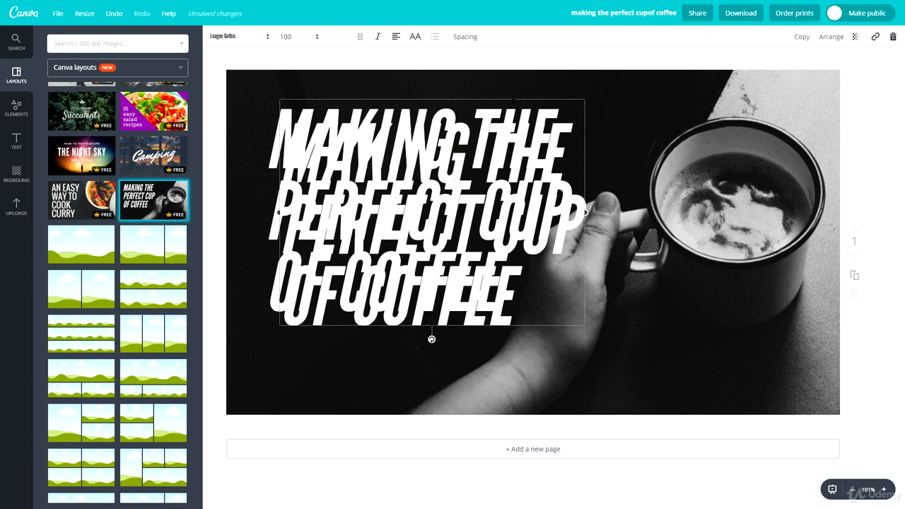
pyautogui.moveTo(432, 212); pyautogui.dragTo(526, 248)
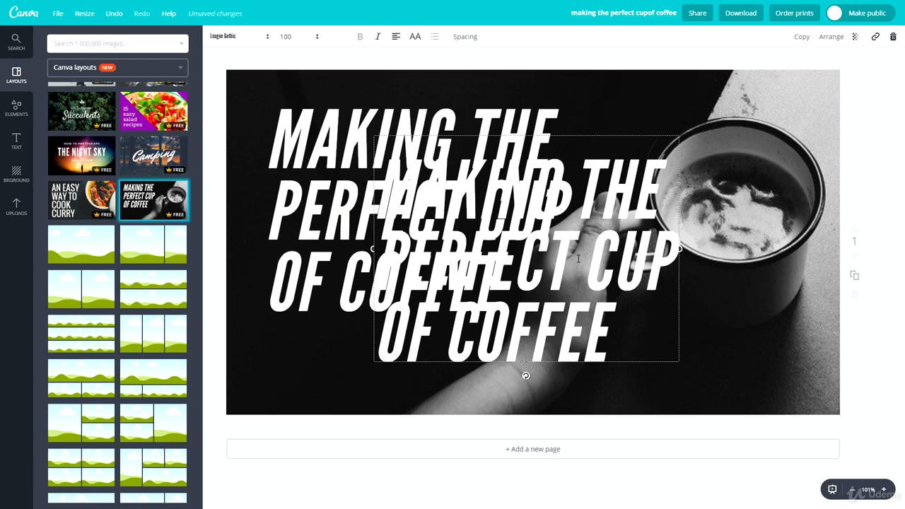
pyautogui.click(829, 46)
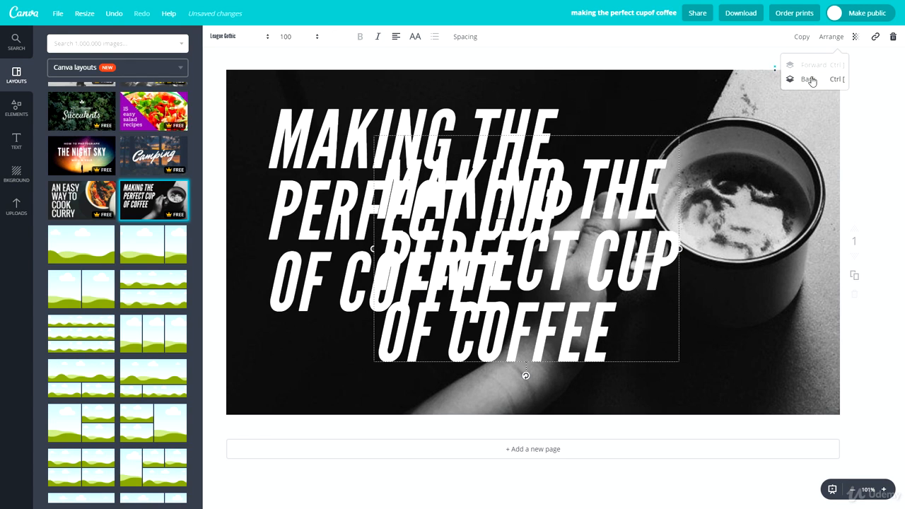
pyautogui.click(807, 79)
# Move the heading copy further right and try its transparency control, leaving the value at 100
pyautogui.moveTo(609, 125); pyautogui.dragTo(652, 127)
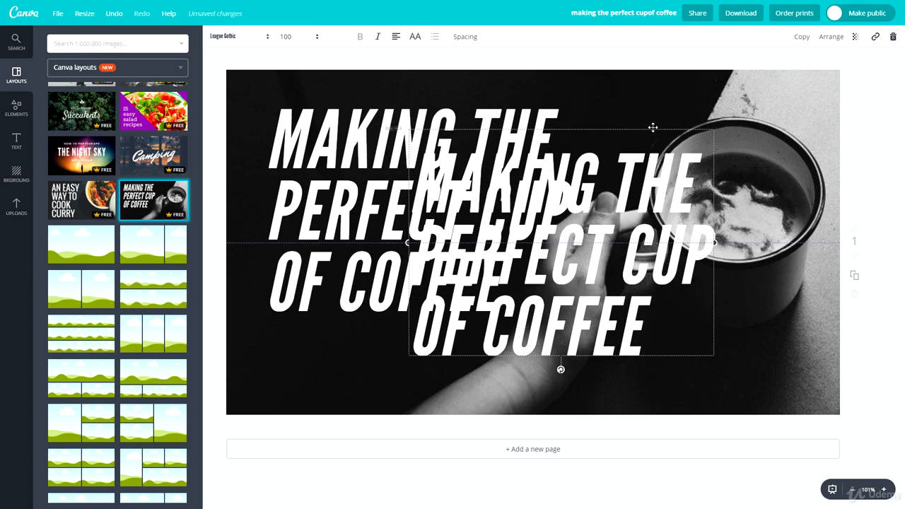
pyautogui.click(861, 37)
pyautogui.moveTo(837, 66)
pyautogui.mouseDown()
pyautogui.moveTo(737, 76)
pyautogui.moveTo(843, 71)
pyautogui.mouseUp()
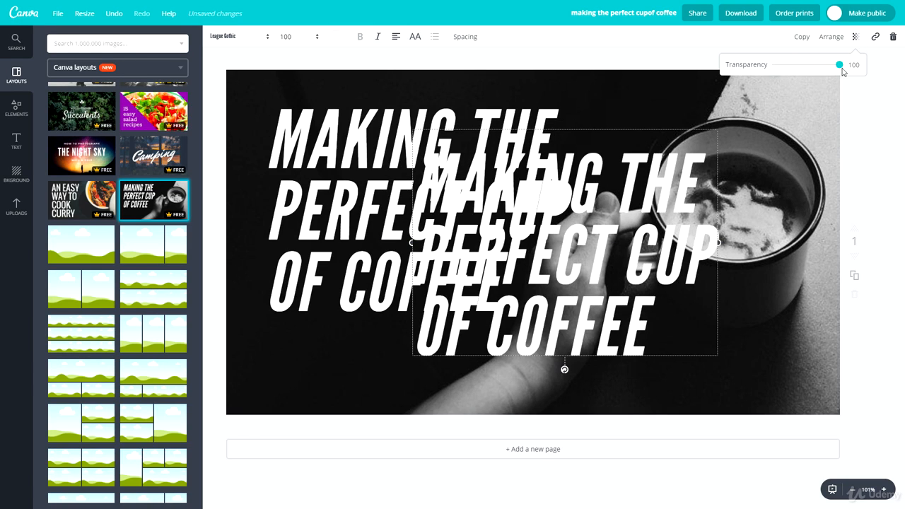
pyautogui.click(875, 37)
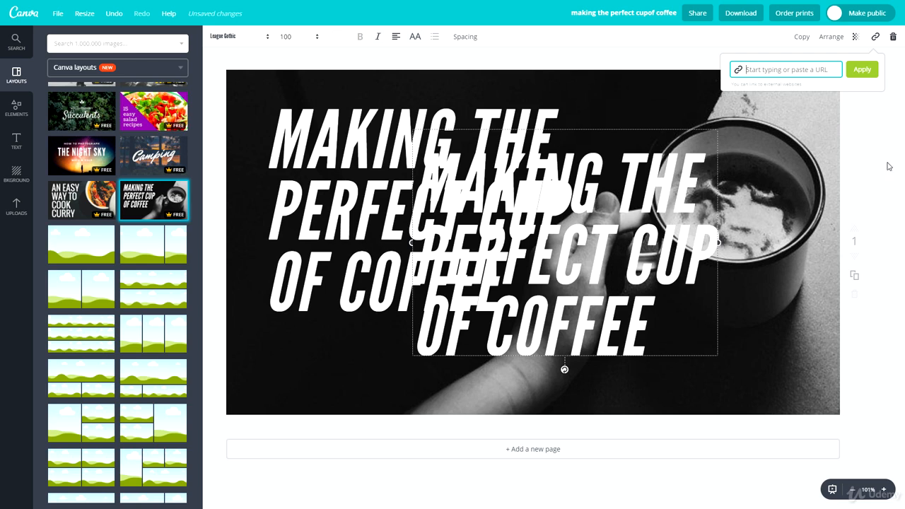
pyautogui.write('w')
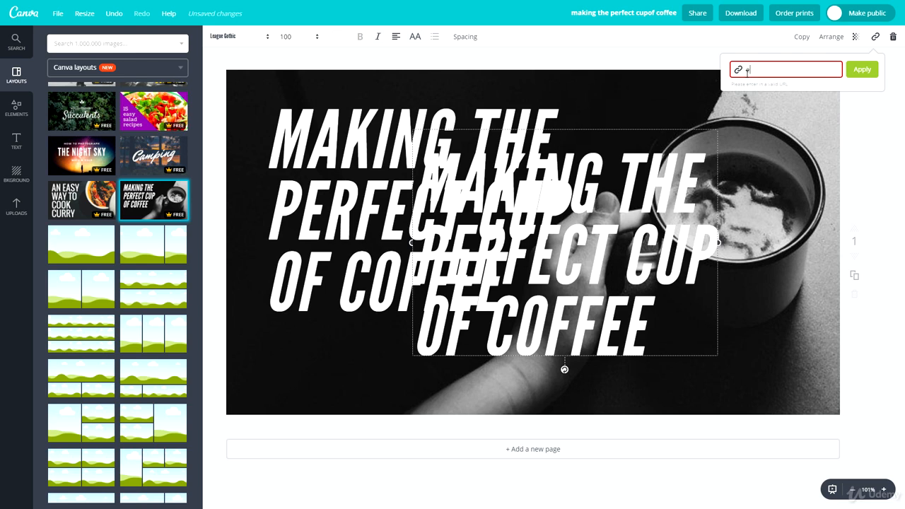
pyautogui.press('BackSpace')
pyautogui.write('www.google.com')
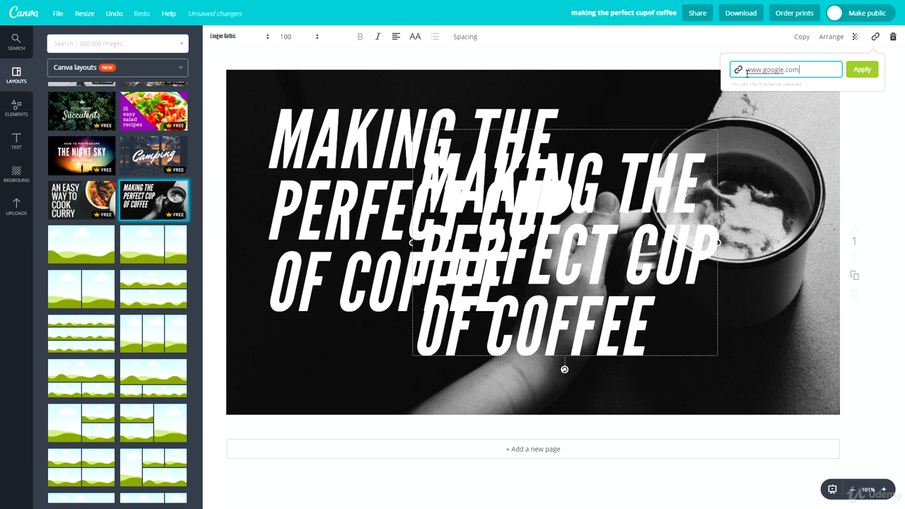
pyautogui.click(862, 69)
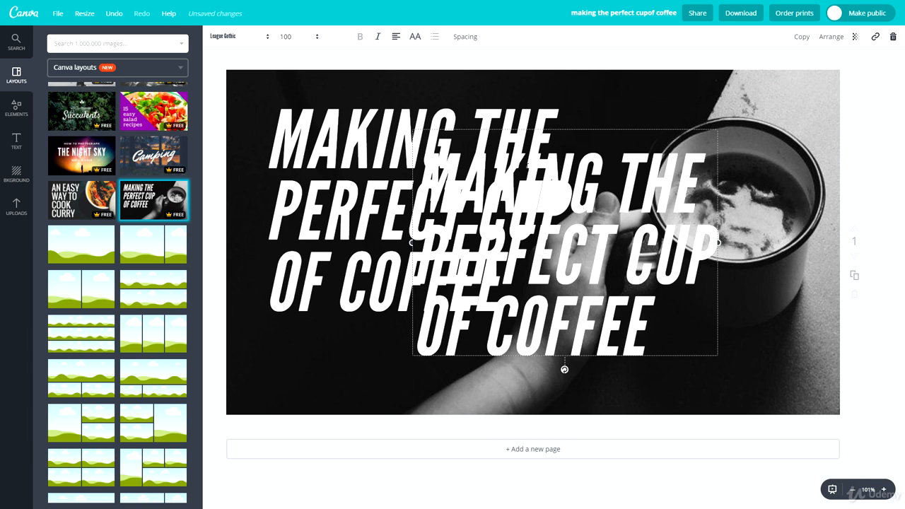
pyautogui.moveTo(570, 129); pyautogui.dragTo(637, 125)
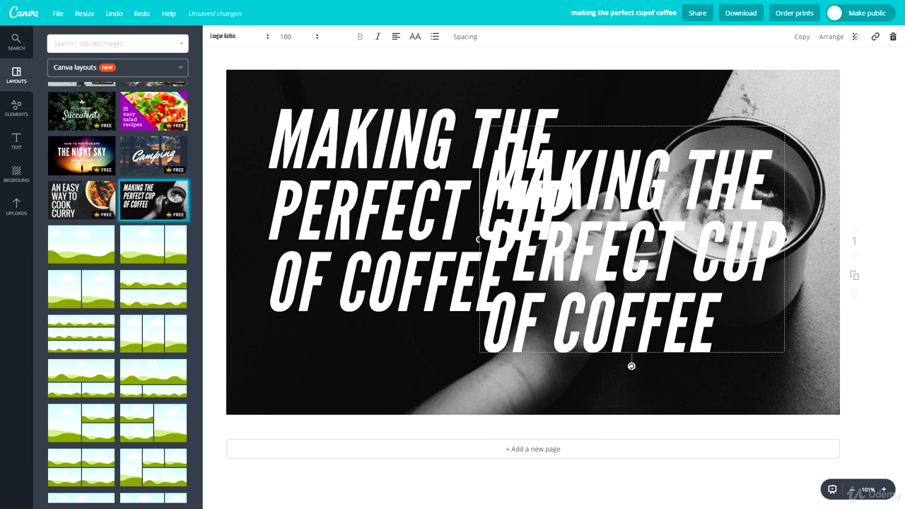
# Examine the file types offered for downloading the design and close the options without downloading
pyautogui.click(740, 13)
pyautogui.click(721, 65)
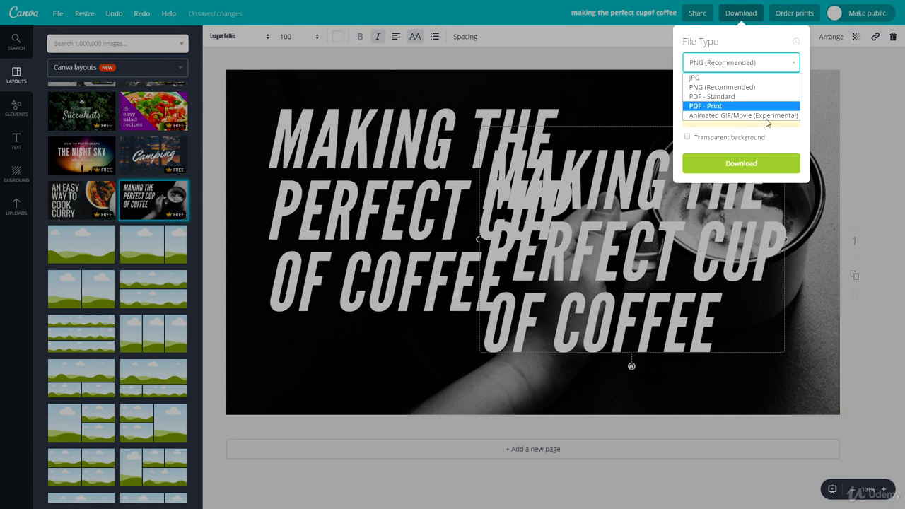
pyautogui.click(885, 144)
pyautogui.click(884, 144)
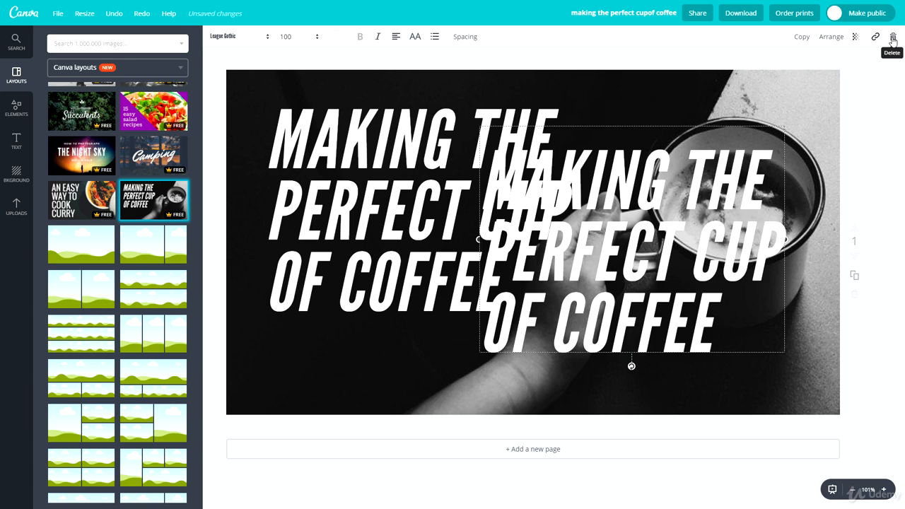
# Delete the heading copy and shift the remaining coffee heading slightly up and to the left
pyautogui.click(892, 43)
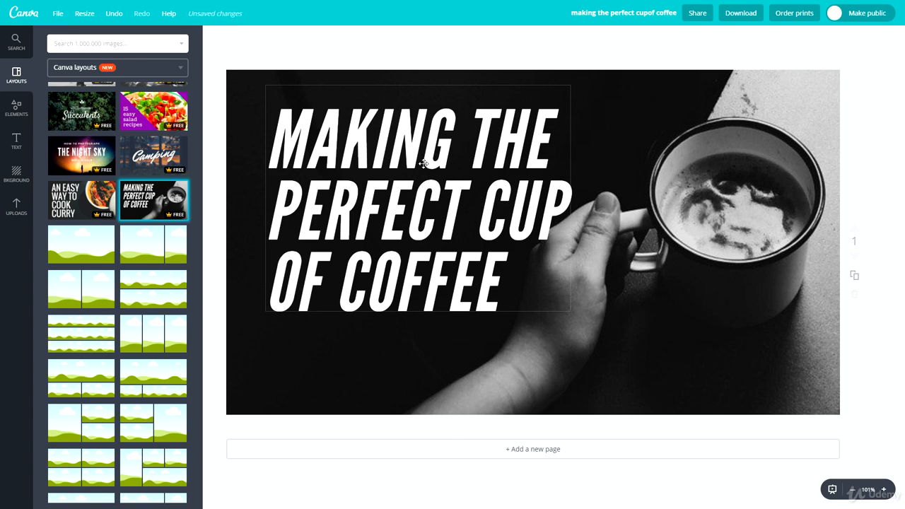
pyautogui.moveTo(422, 163); pyautogui.dragTo(407, 158)
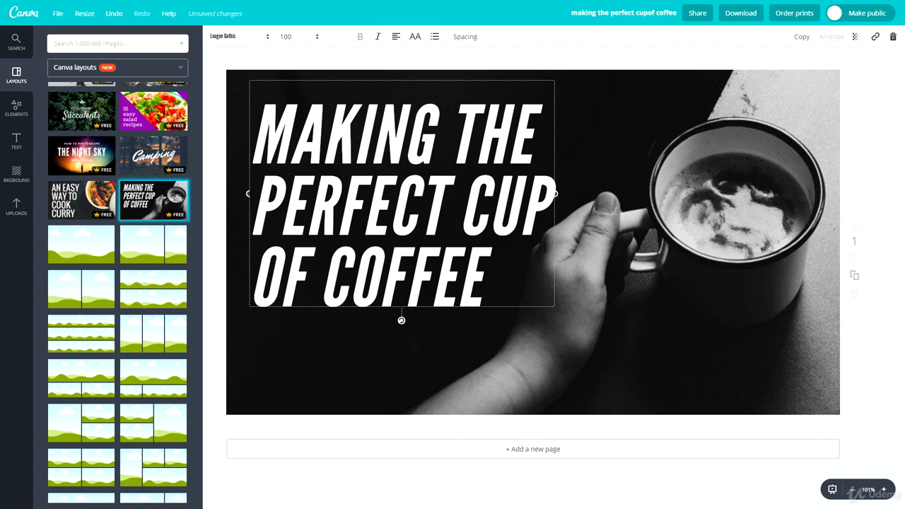
# Replace the coffee cup background with the misty forest picture from the free photos
pyautogui.click(21, 120)
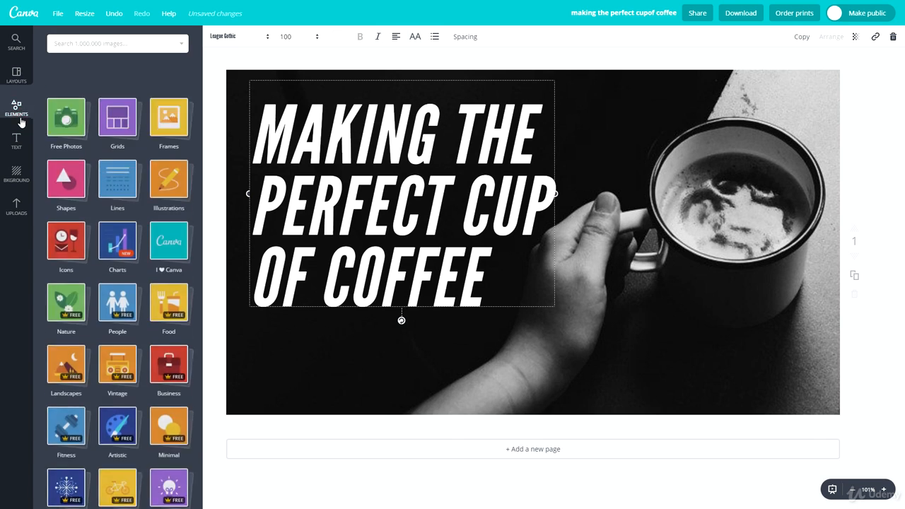
pyautogui.click(63, 92)
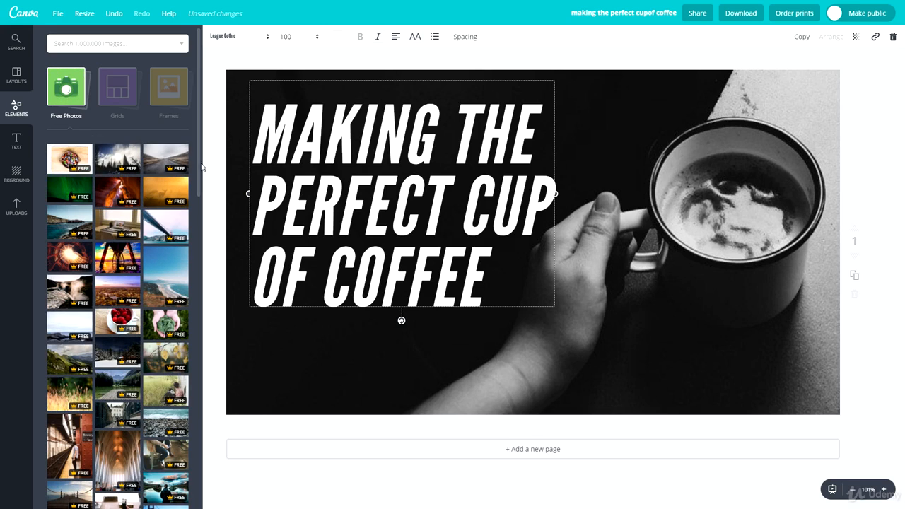
pyautogui.moveTo(101, 164); pyautogui.dragTo(604, 192)
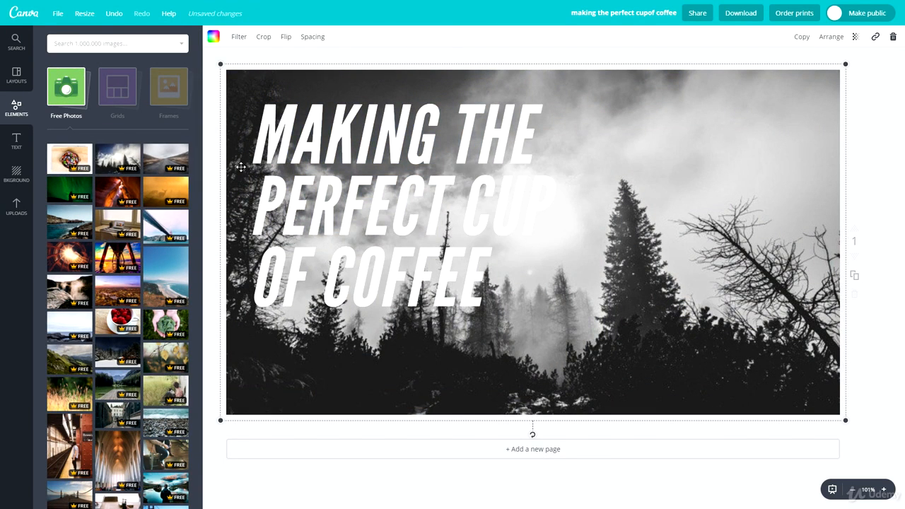
# Search the image library for "macbook" and fill the thumbnail background with the photo of a laptop beside a phone
pyautogui.click(105, 44)
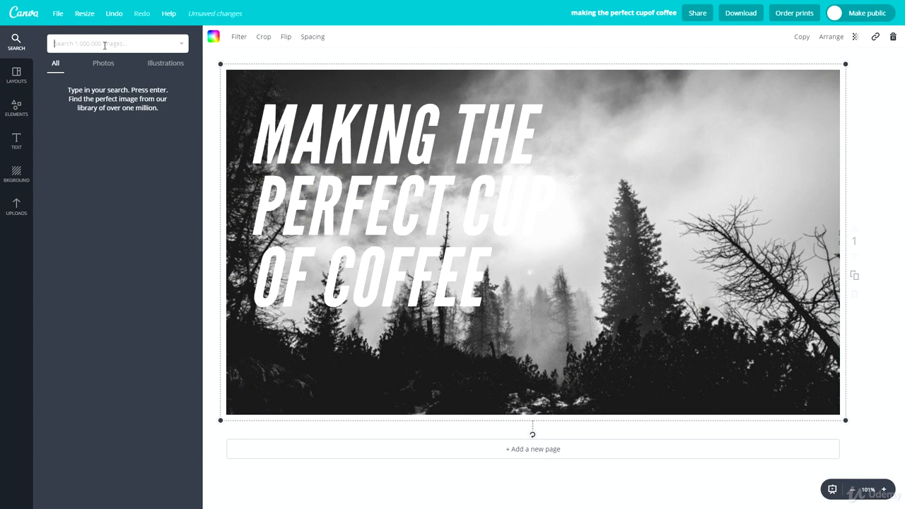
pyautogui.write('macbook')
pyautogui.press('Return')
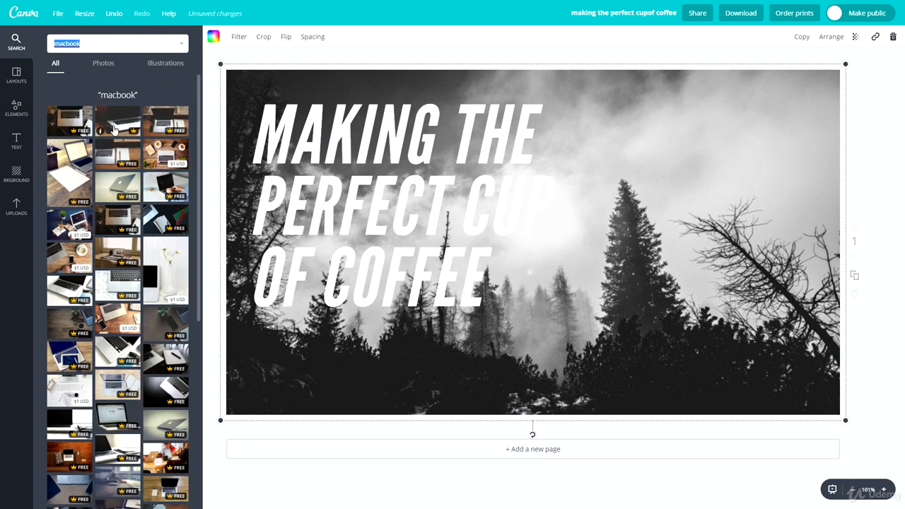
pyautogui.moveTo(114, 130); pyautogui.dragTo(591, 217)
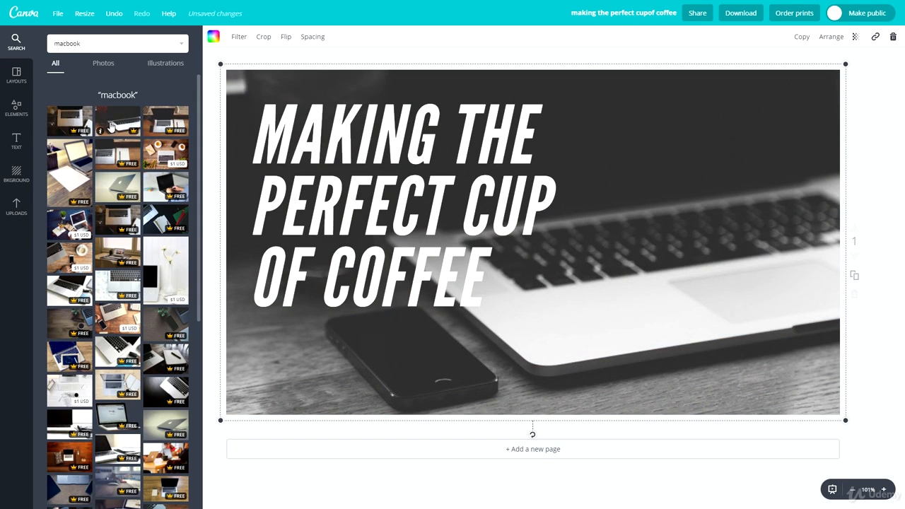
# Try the Edge filter on the laptop background photo and set its filter to Normal
pyautogui.click(239, 37)
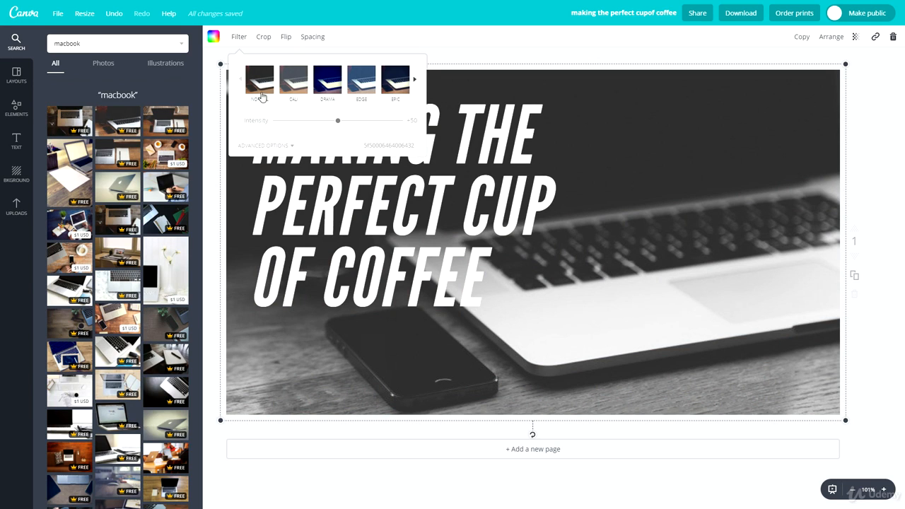
pyautogui.click(267, 86)
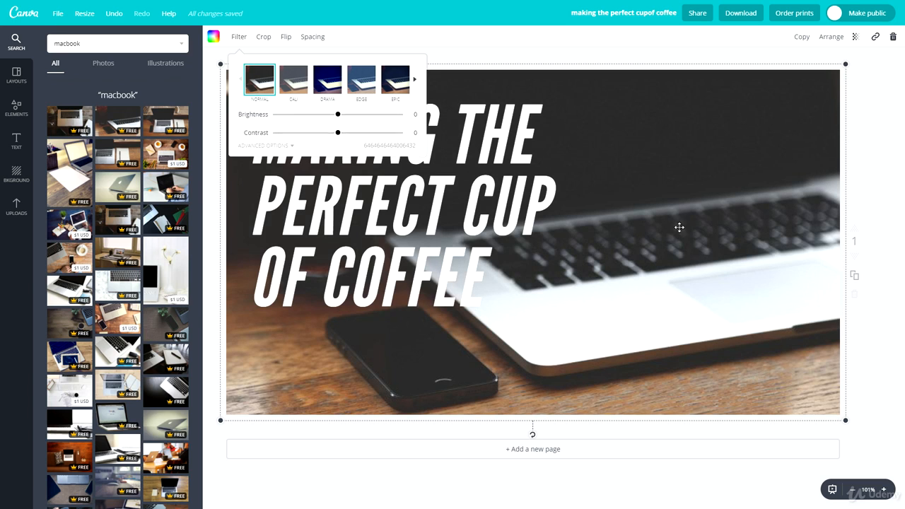
pyautogui.click(292, 85)
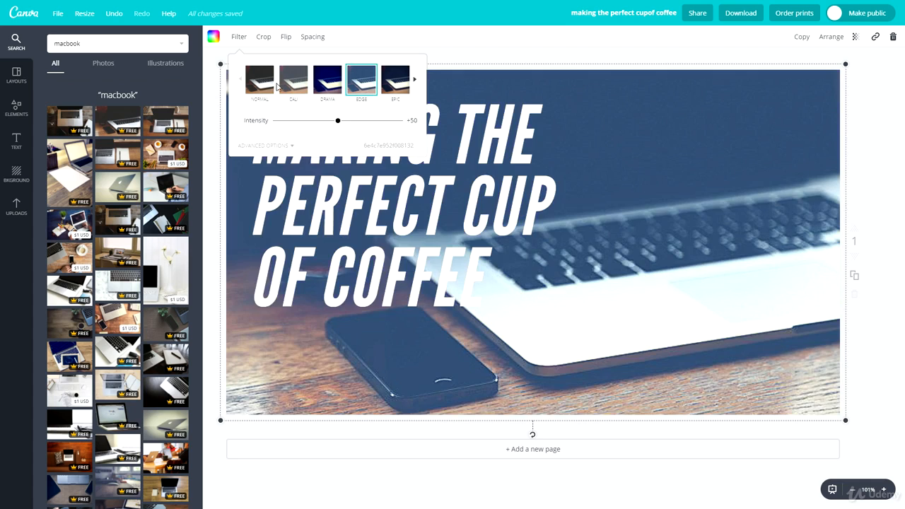
pyautogui.click(261, 82)
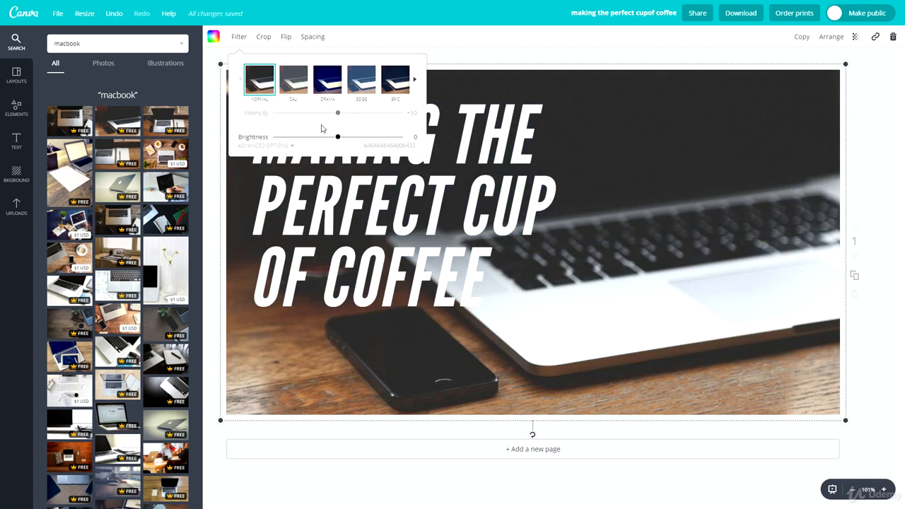
# Try brightness +50, contrast -44, saturation +21, tint -33, blur +85 and X-Process +36 on the laptop photo and reset the adjustments to near zero
pyautogui.click(287, 147)
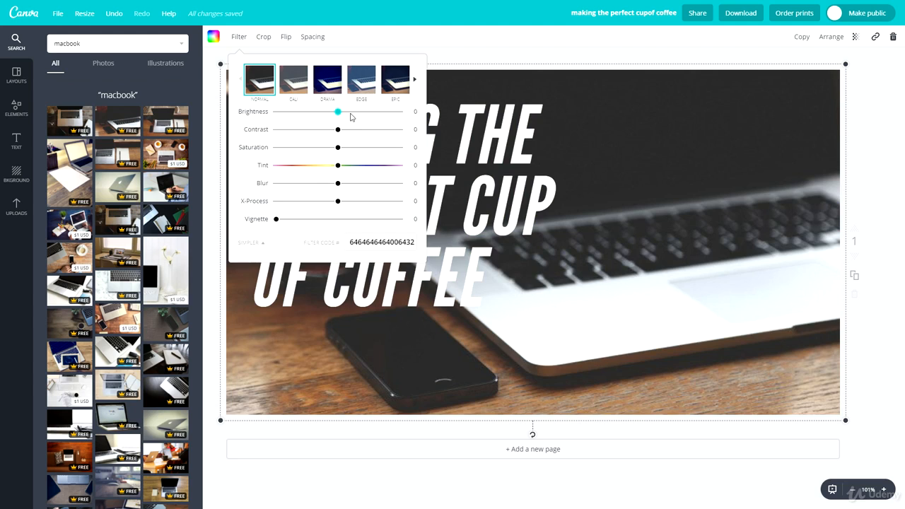
pyautogui.moveTo(350, 113); pyautogui.dragTo(318, 165)
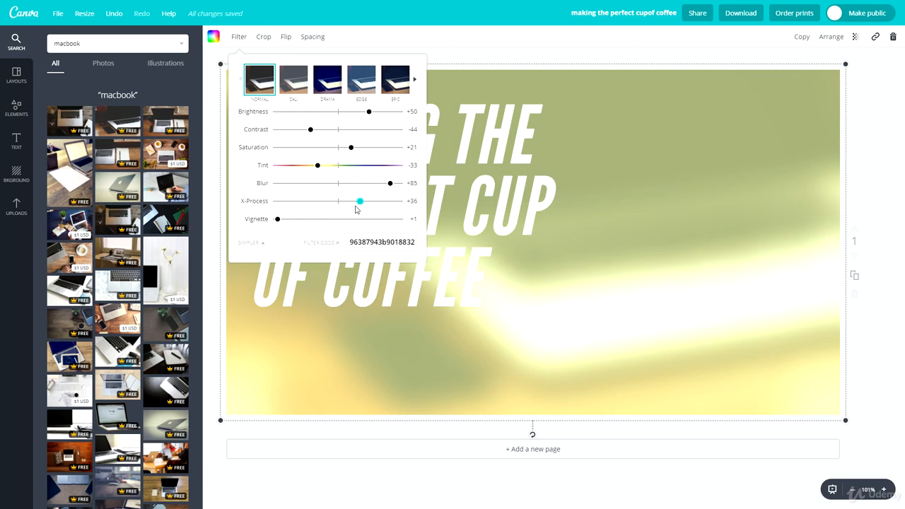
pyautogui.moveTo(358, 204); pyautogui.dragTo(337, 208)
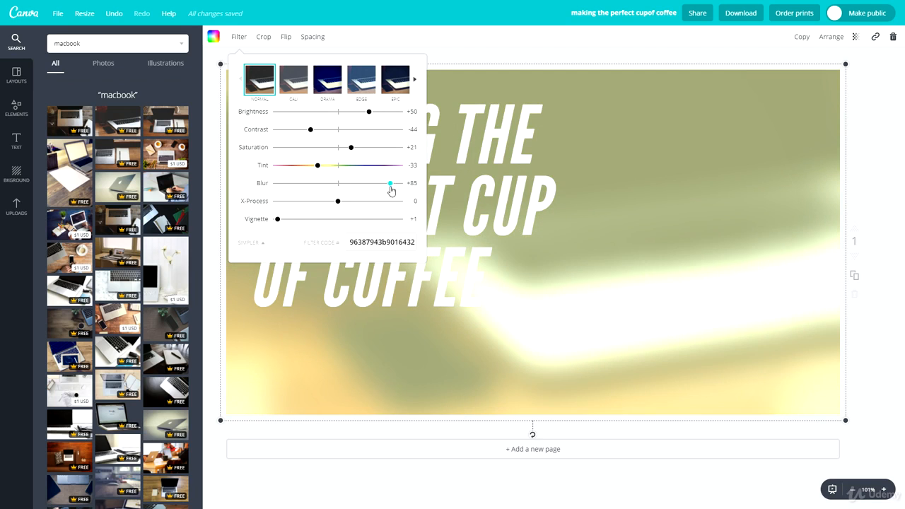
pyautogui.moveTo(390, 186); pyautogui.dragTo(338, 113)
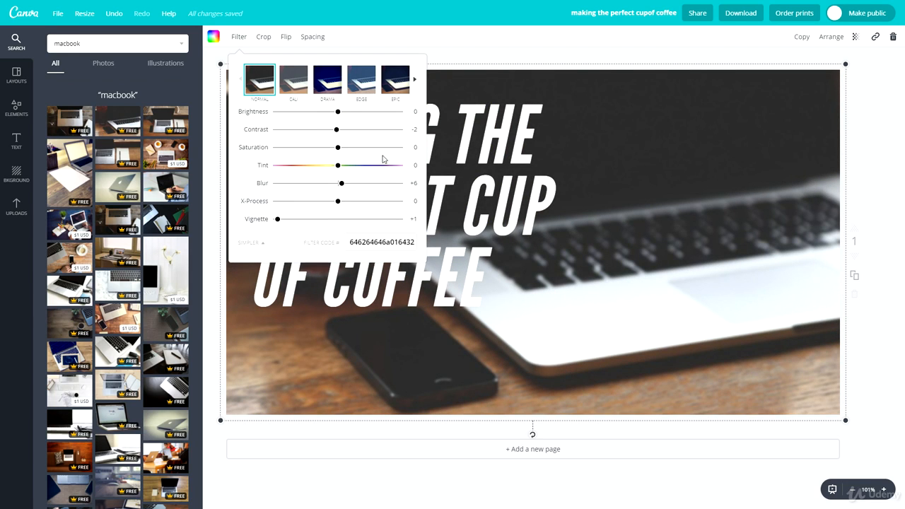
# Try the Epic and Grayscale filters on the laptop background photo and return its filter to Normal
pyautogui.click(394, 79)
pyautogui.click(415, 79)
pyautogui.click(362, 80)
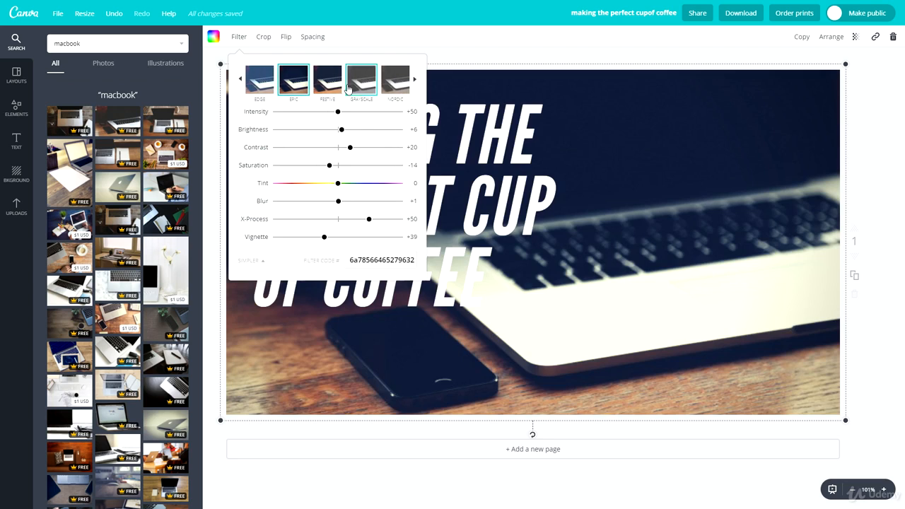
pyautogui.click(243, 79)
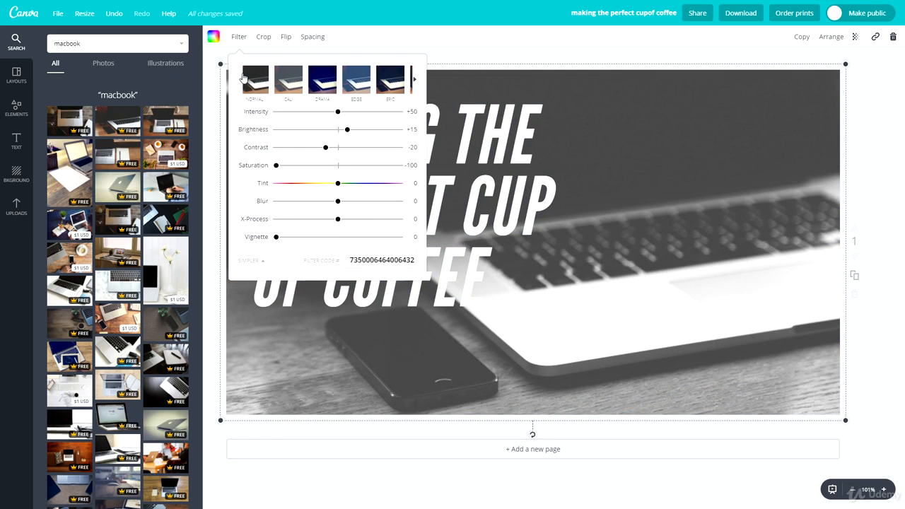
pyautogui.click(262, 83)
pyautogui.click(661, 155)
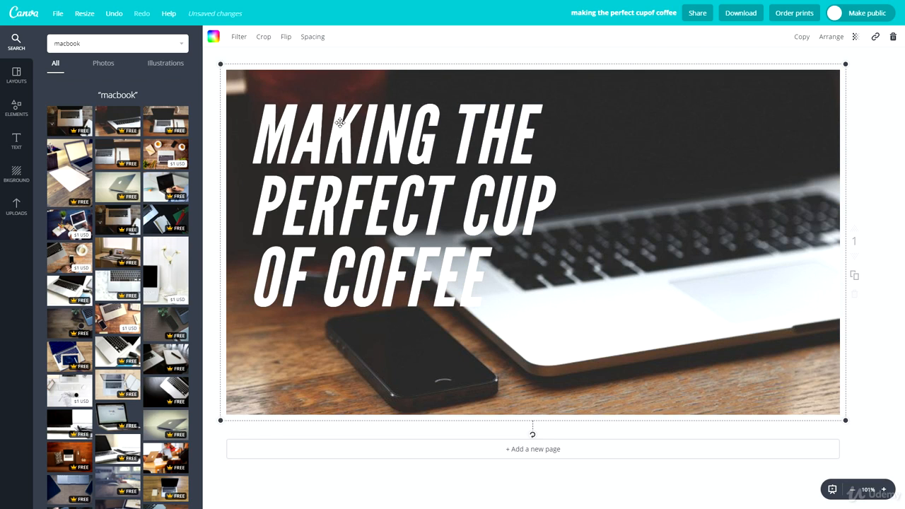
# Replace the coffee heading's text with "BLACKBRICK TRAINING"
pyautogui.tripleClick(372, 144)
pyautogui.moveTo(482, 283); pyautogui.dragTo(265, 127)
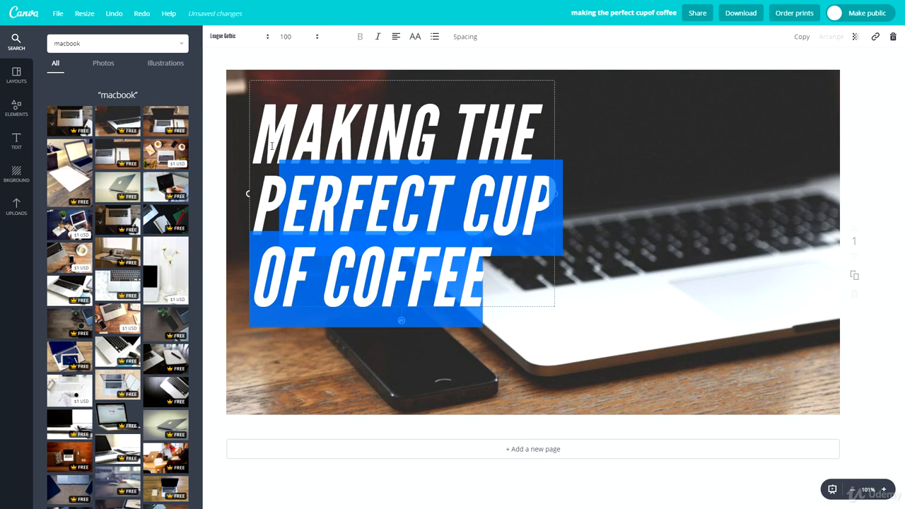
pyautogui.press('BackSpace')
pyautogui.hotkey('ctrl', 'a')
pyautogui.press('BackSpace')
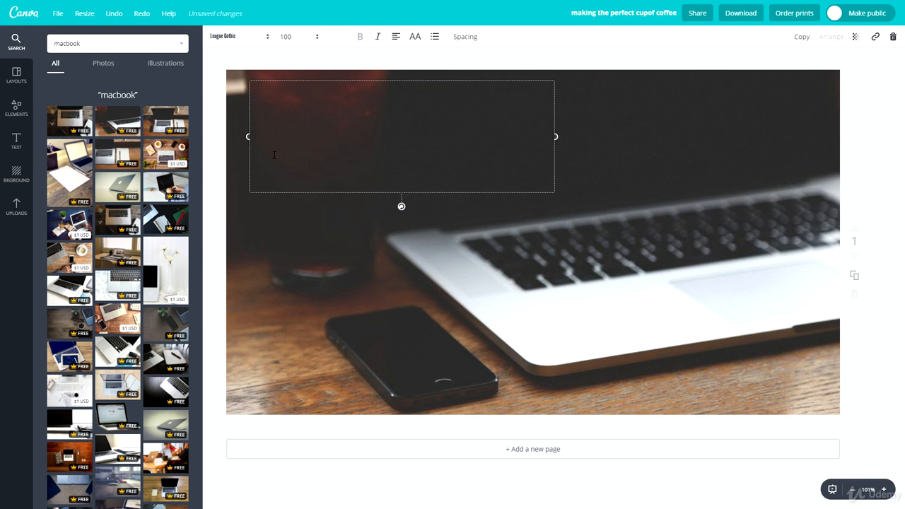
pyautogui.write('BAL')
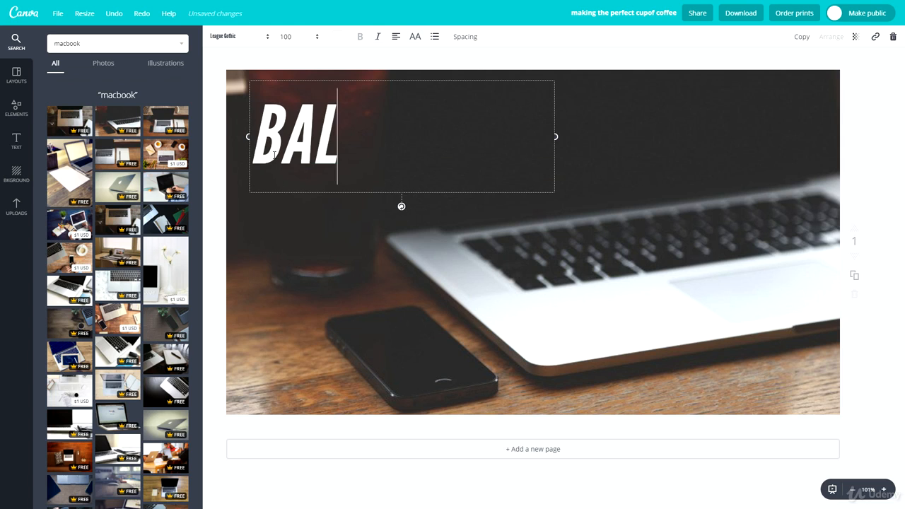
pyautogui.write('CK')
pyautogui.press('BackSpace')
pyautogui.press('BackSpace')
pyautogui.press('BackSpace')
pyautogui.press('BackSpace')
pyautogui.write('LAC')
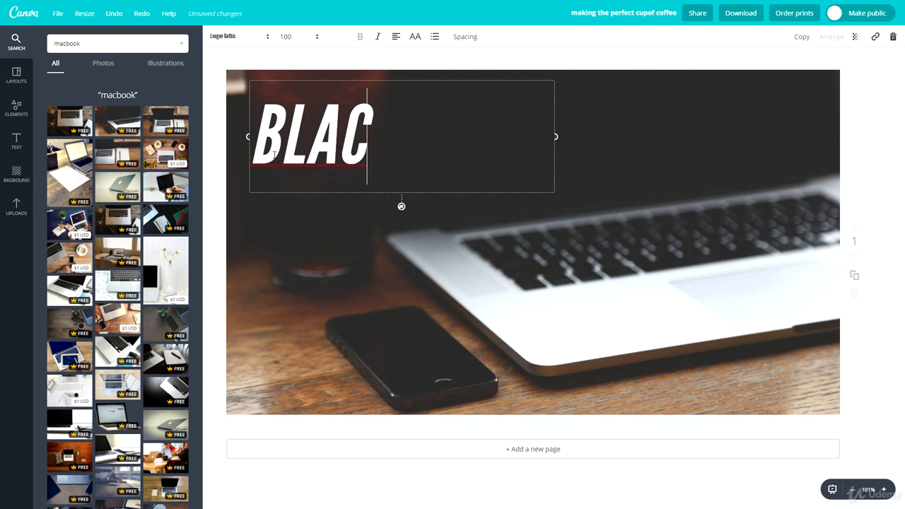
pyautogui.write('KBRICK TRAINING')
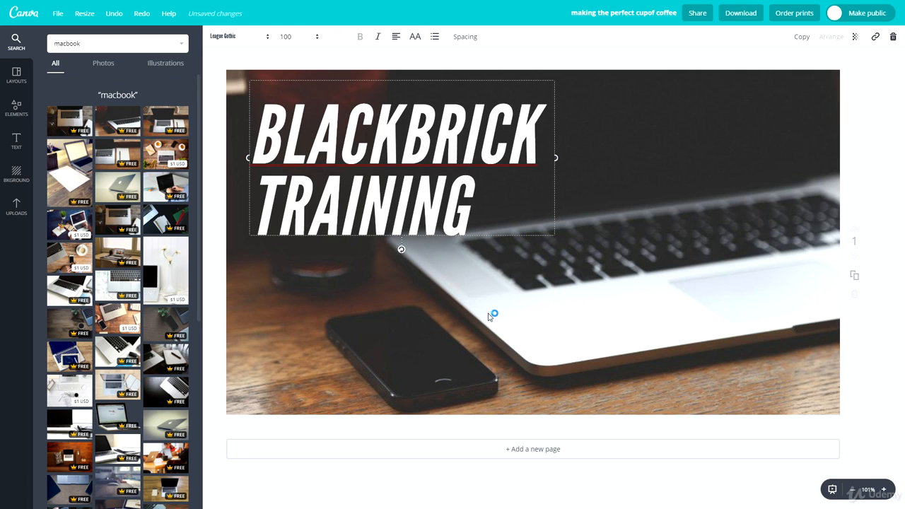
pyautogui.press('Escape')
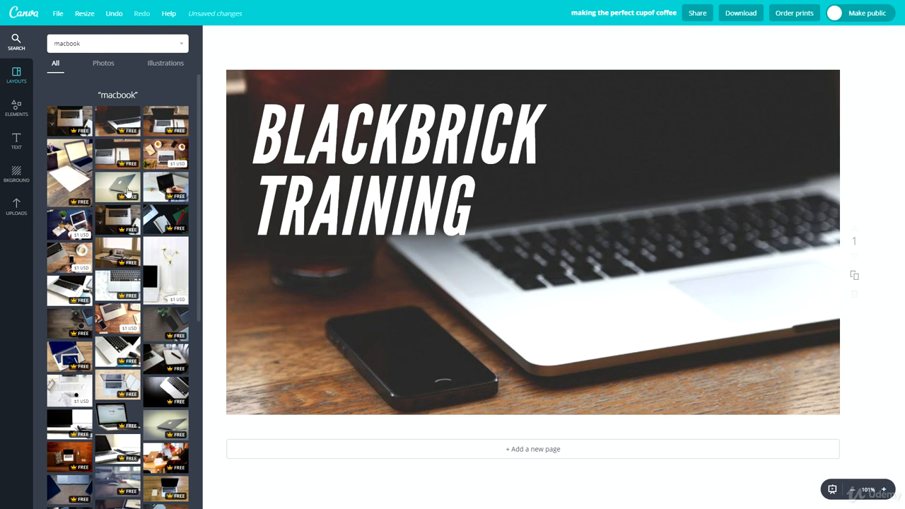
# Apply the "The Top Ten Music Videos" layout to the first page from the Canva layouts
pyautogui.click(19, 76)
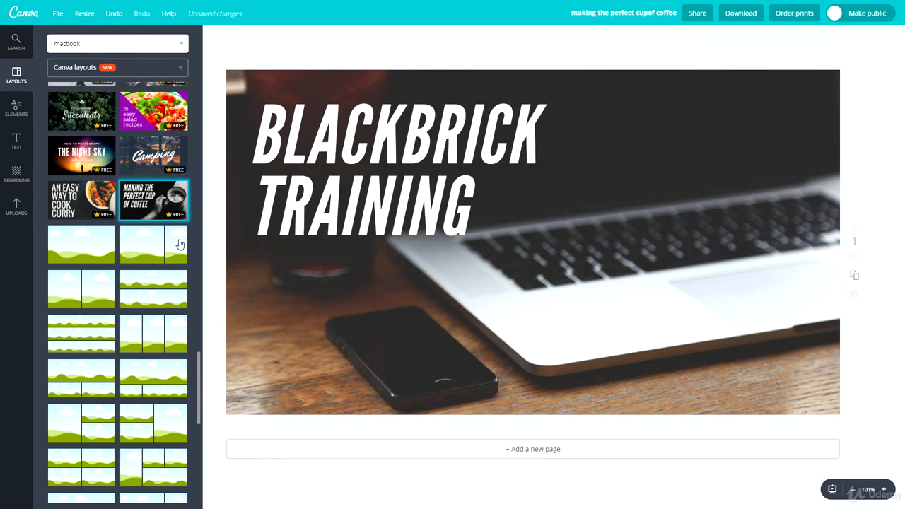
pyautogui.scroll(10, 179, 244)
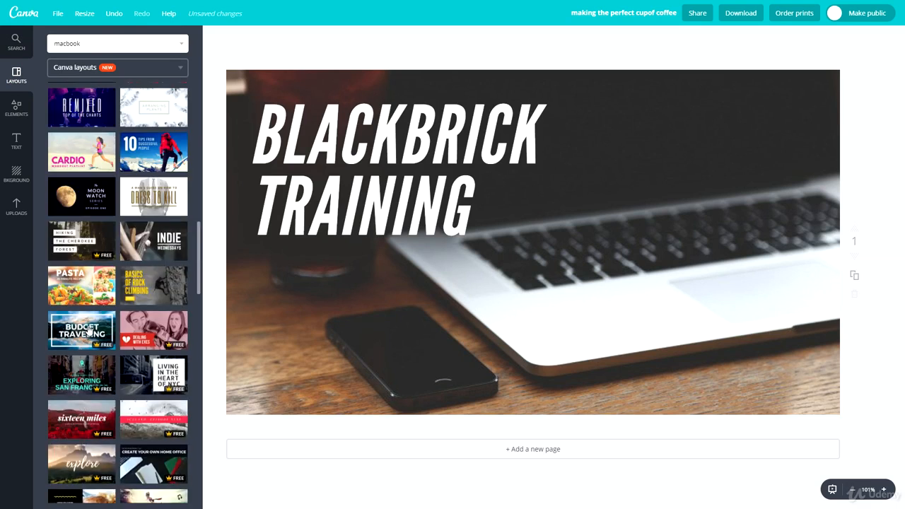
pyautogui.click(94, 215)
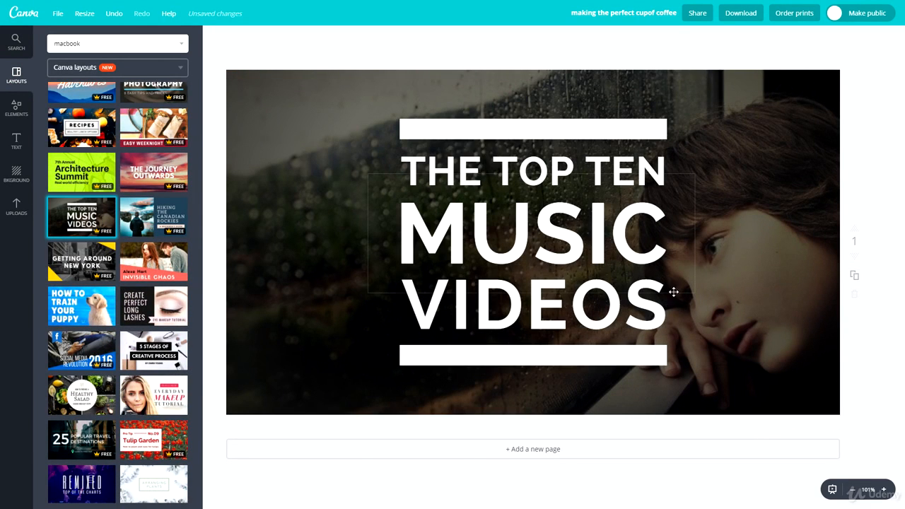
# Add a second page and apply the "Baking is as easy as 1-2-3!" layout to it
pyautogui.click(532, 448)
pyautogui.scroll(3, 131, 144)
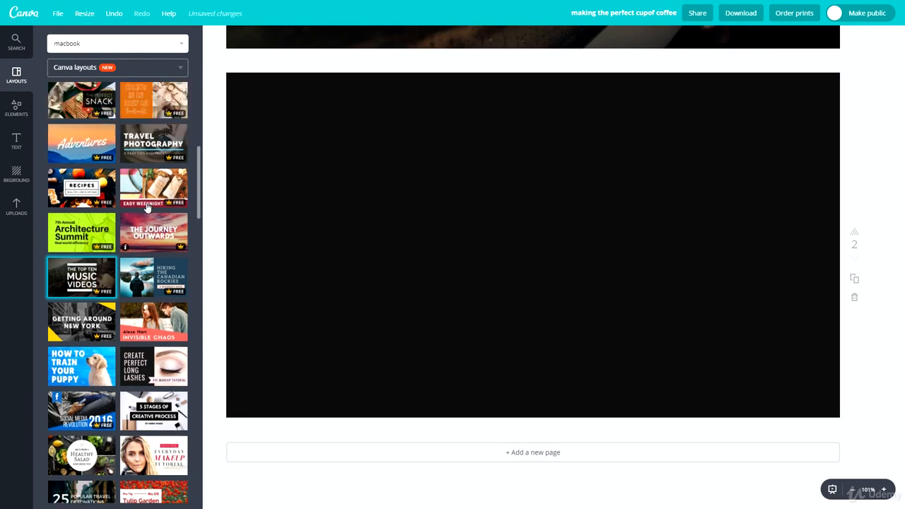
pyautogui.click(153, 180)
pyautogui.scroll(5, 552, 303)
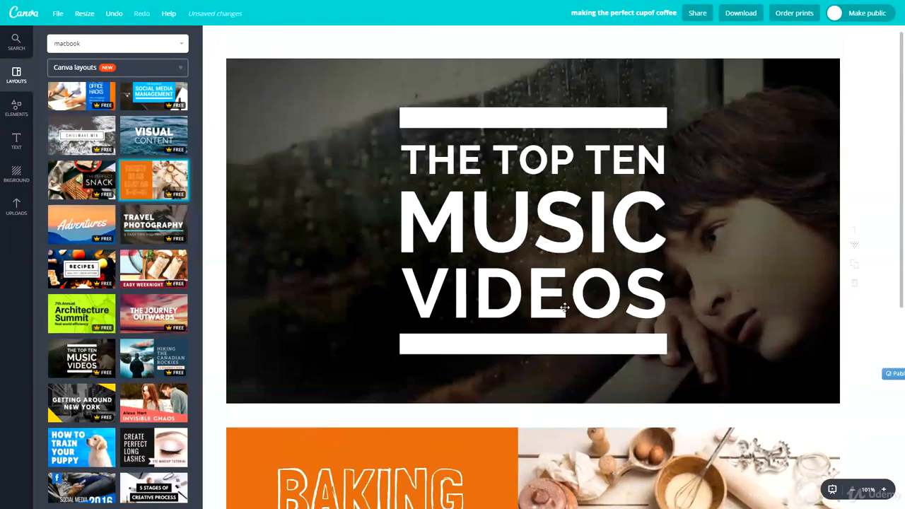
pyautogui.scroll(-4, 516, 324)
pyautogui.scroll(-1, 517, 324)
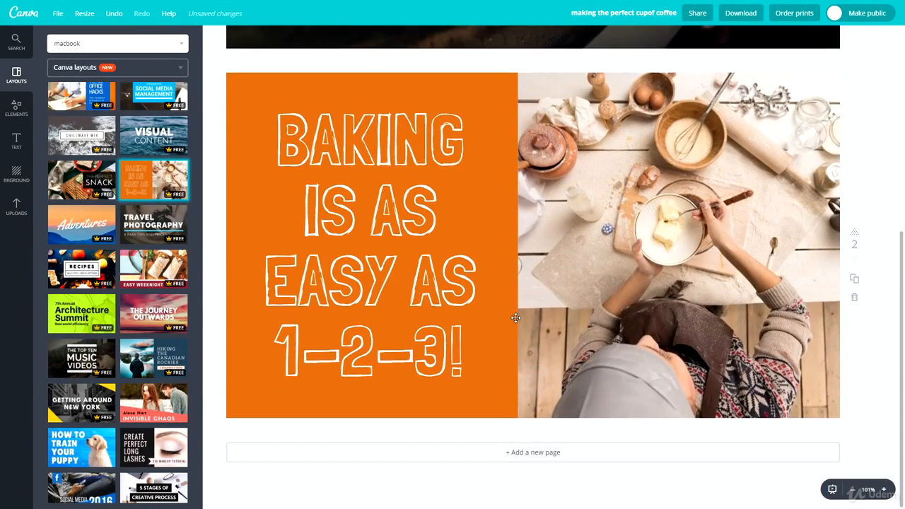
pyautogui.scroll(5, 545, 354)
# Open the PNG download options, try limiting the download to page 2, and switch the selection back to all pages
pyautogui.click(743, 14)
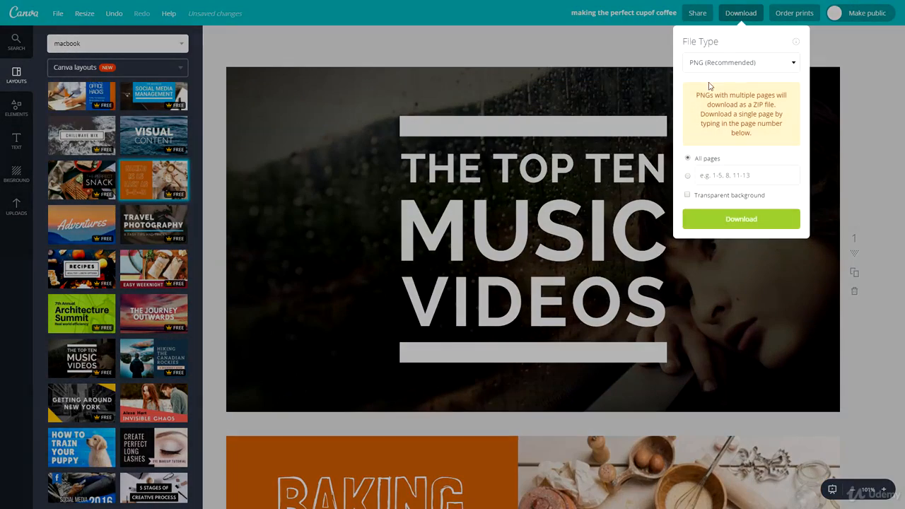
pyautogui.click(718, 176)
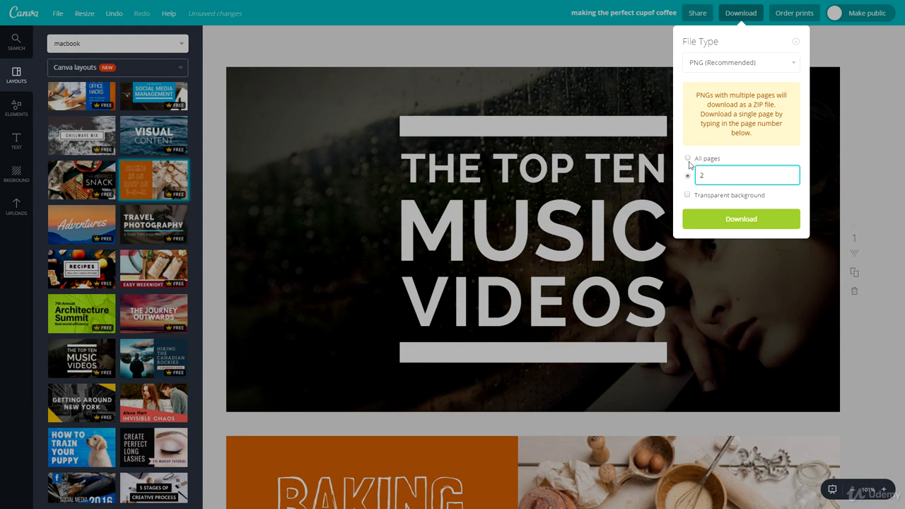
pyautogui.click(687, 159)
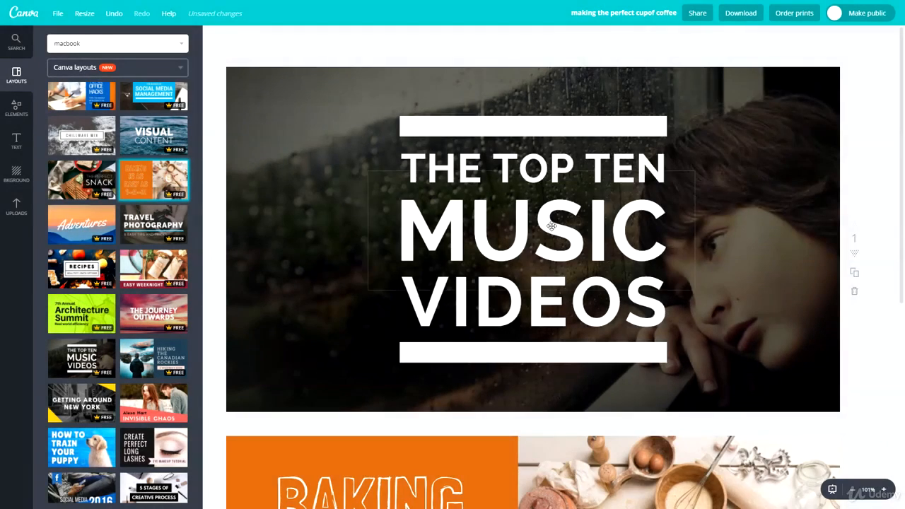
# Try the Visual Content, The Perfect Snack and Baking layouts on page 2 and apply the Travel Photography layout
pyautogui.scroll(-5, 530, 283)
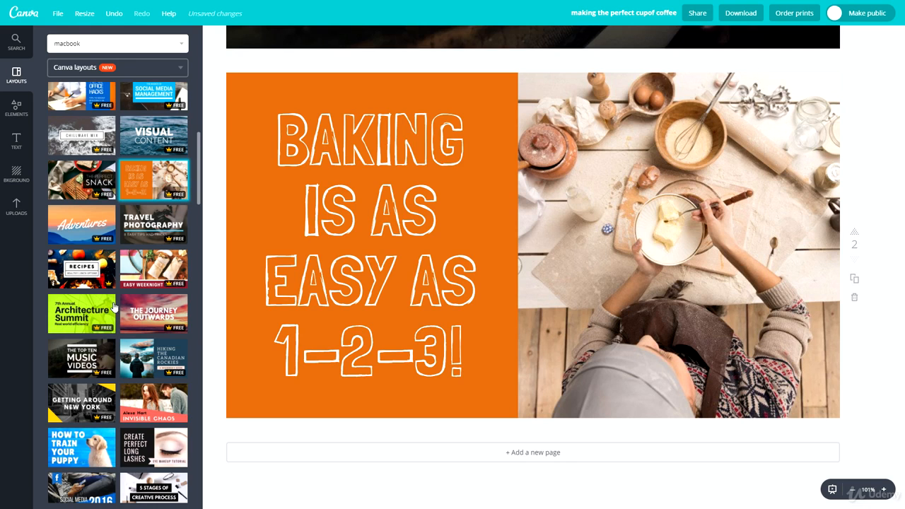
pyautogui.scroll(5, 145, 426)
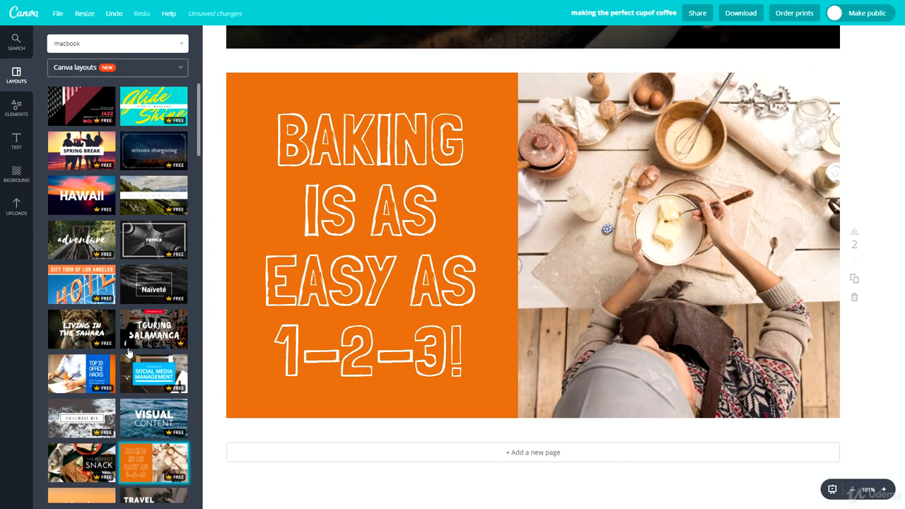
pyautogui.scroll(-1, 125, 354)
pyautogui.scroll(-1, 122, 361)
pyautogui.scroll(-1, 121, 361)
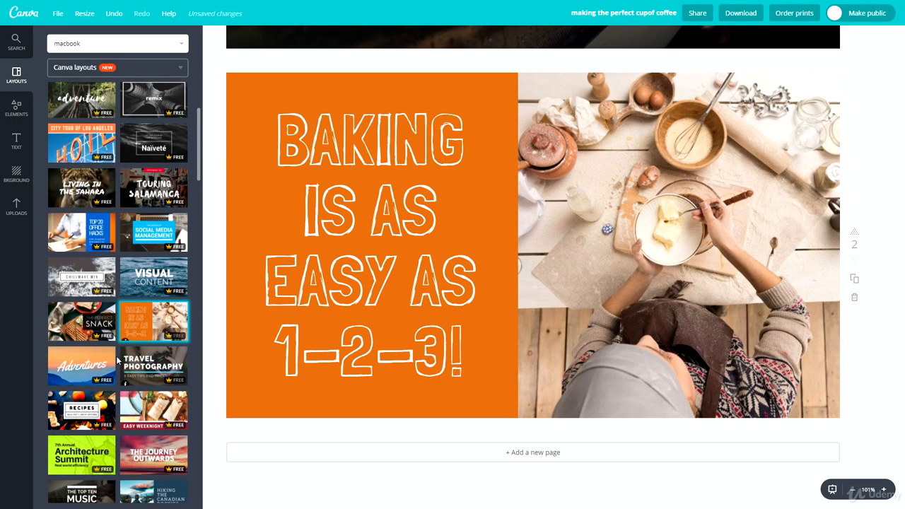
pyautogui.click(146, 281)
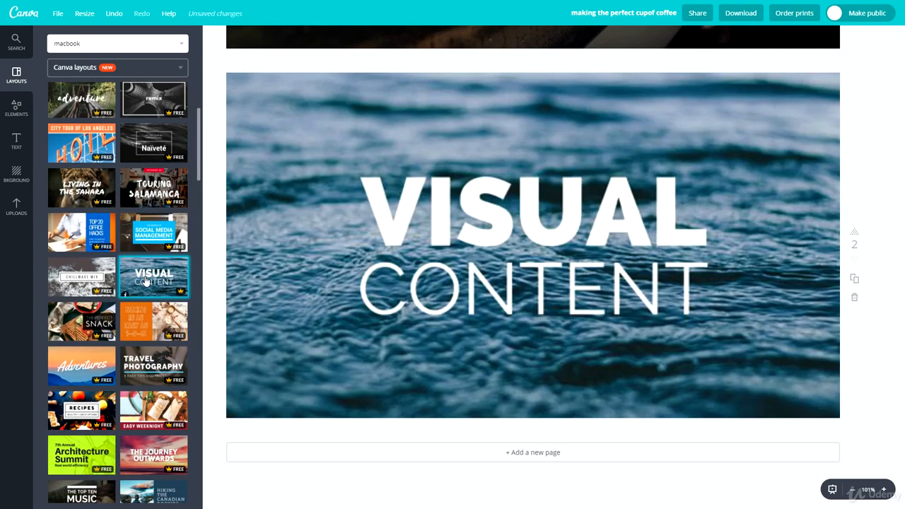
pyautogui.click(101, 330)
pyautogui.click(169, 334)
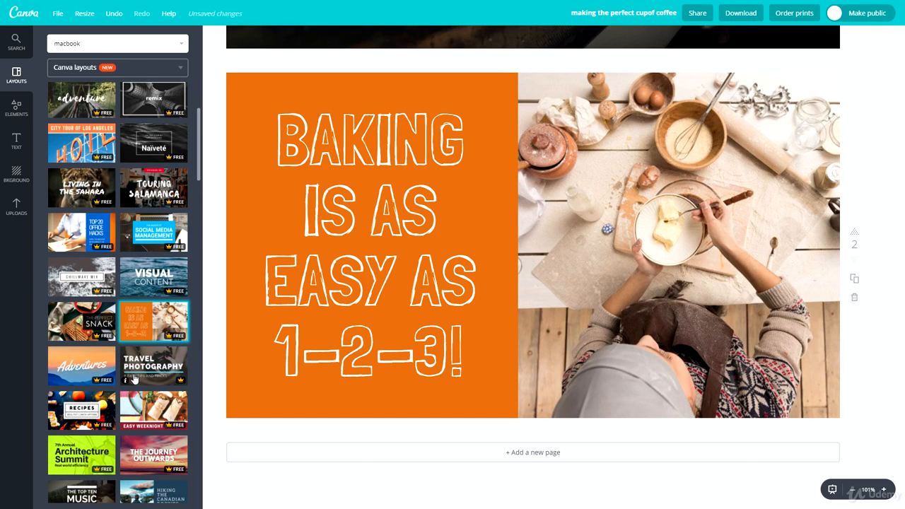
pyautogui.click(133, 372)
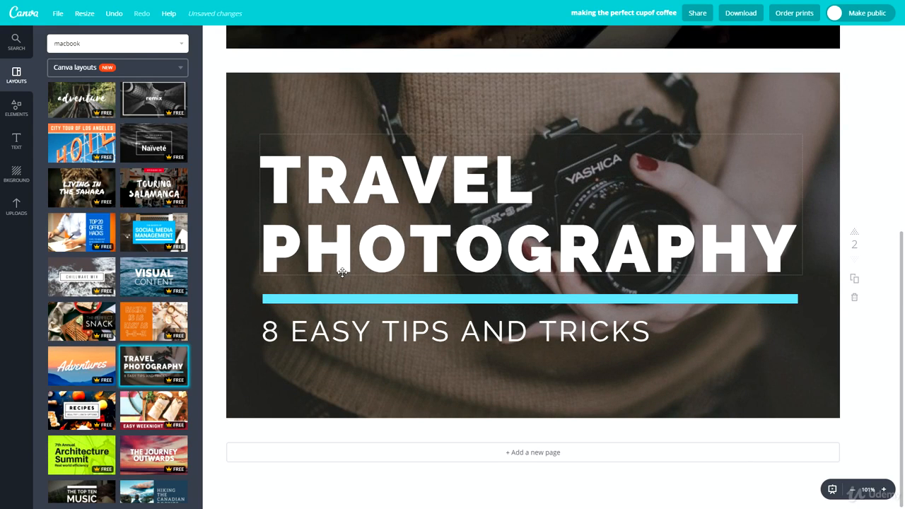
# Browse the "macbook" illustrations and photos, and replace the Travel Photography background with the photo of a laptop beside a mouse and blue notebook
pyautogui.click(16, 110)
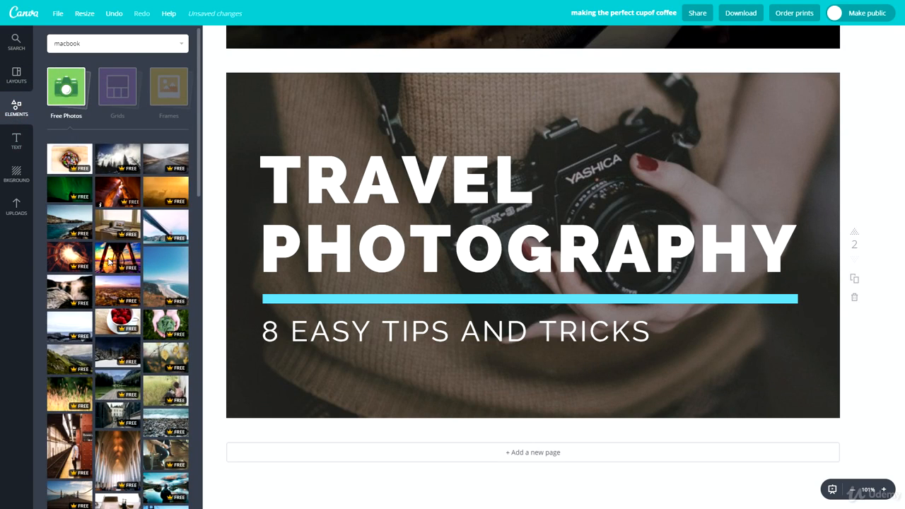
pyautogui.click(97, 45)
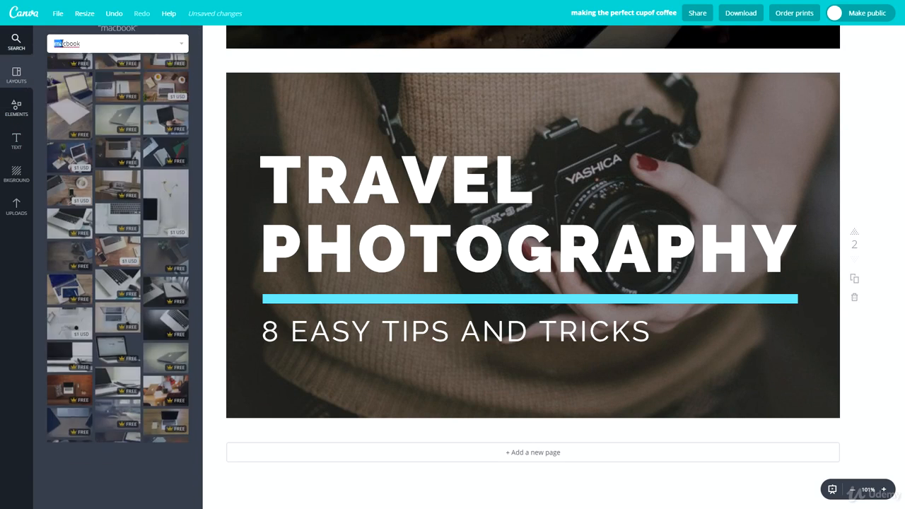
pyautogui.click(57, 43)
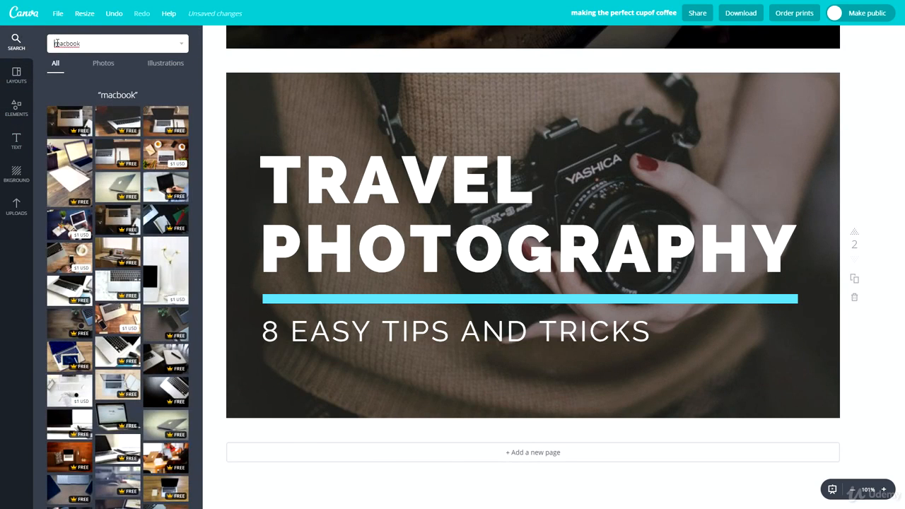
pyautogui.click(148, 66)
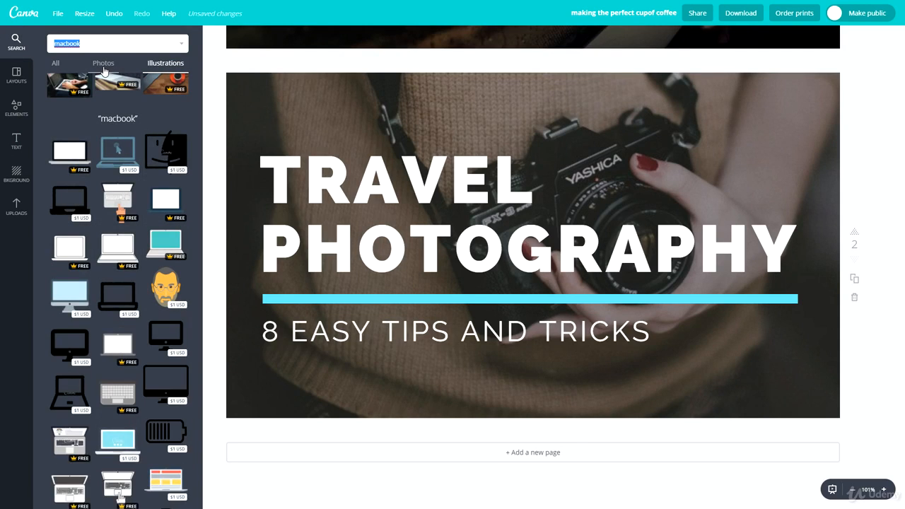
pyautogui.click(103, 65)
pyautogui.click(56, 65)
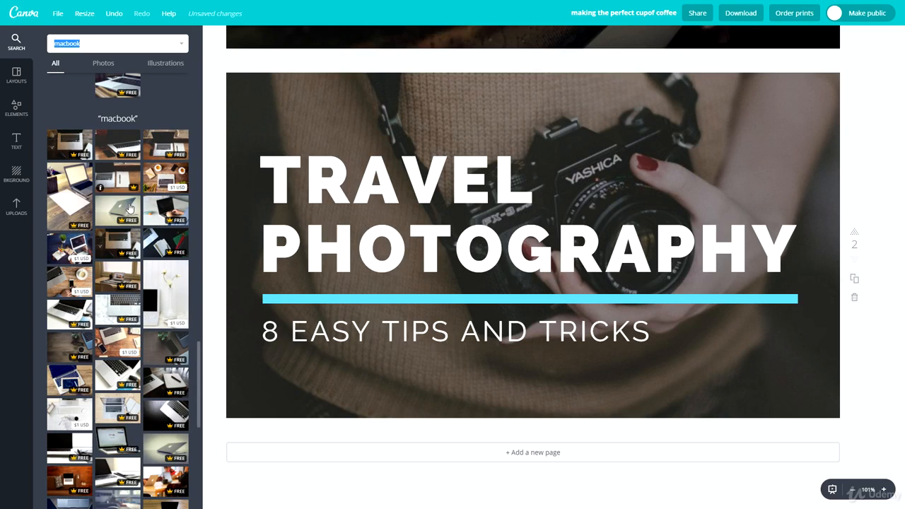
pyautogui.moveTo(159, 211); pyautogui.dragTo(358, 135)
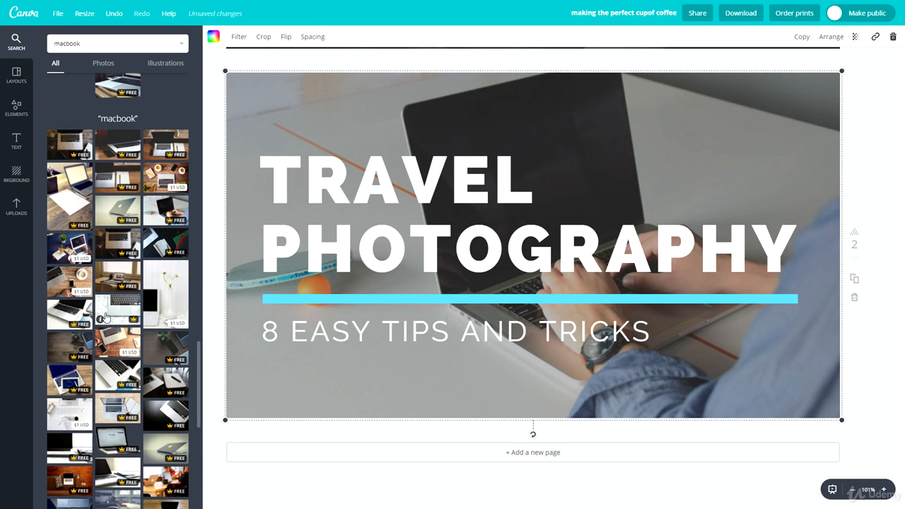
pyautogui.click(68, 316)
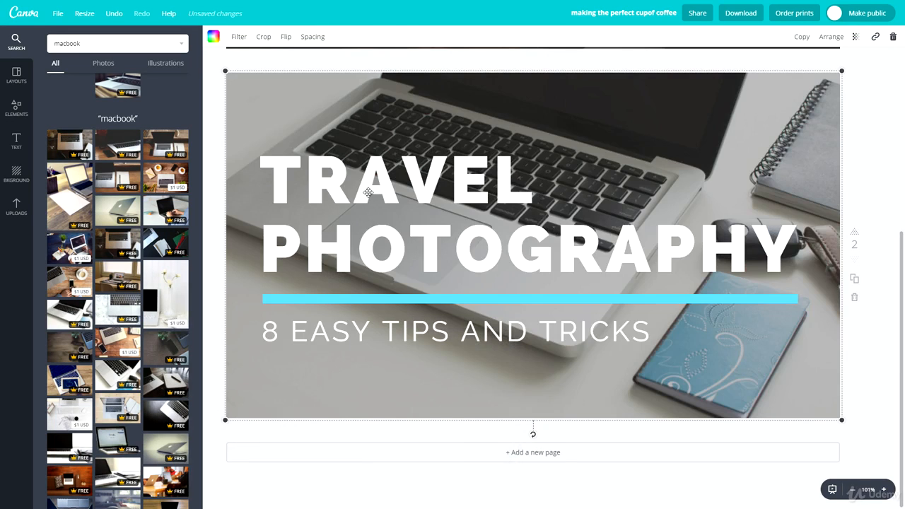
# Replace the Travel Photography headline on page 2 with "HOW TO TYPE FASTER"
pyautogui.doubleClick(369, 192)
pyautogui.write('H')
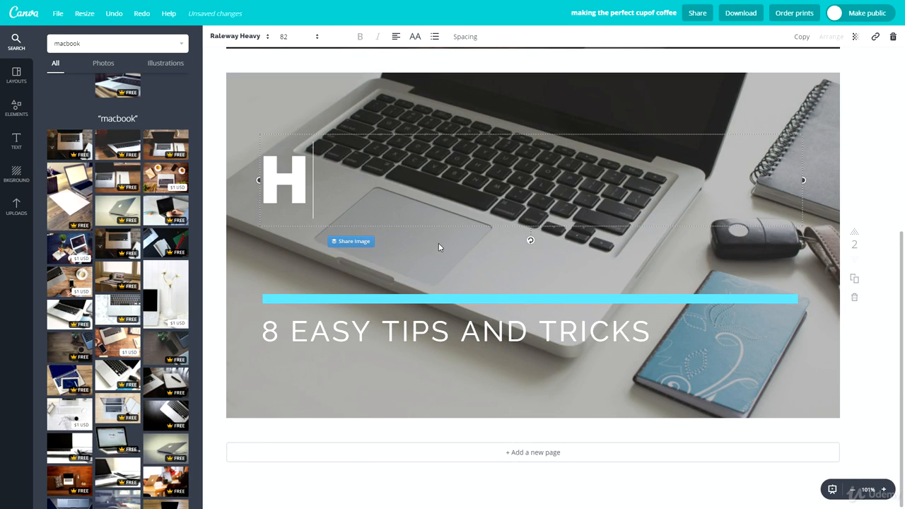
pyautogui.write('OW TO TYP')
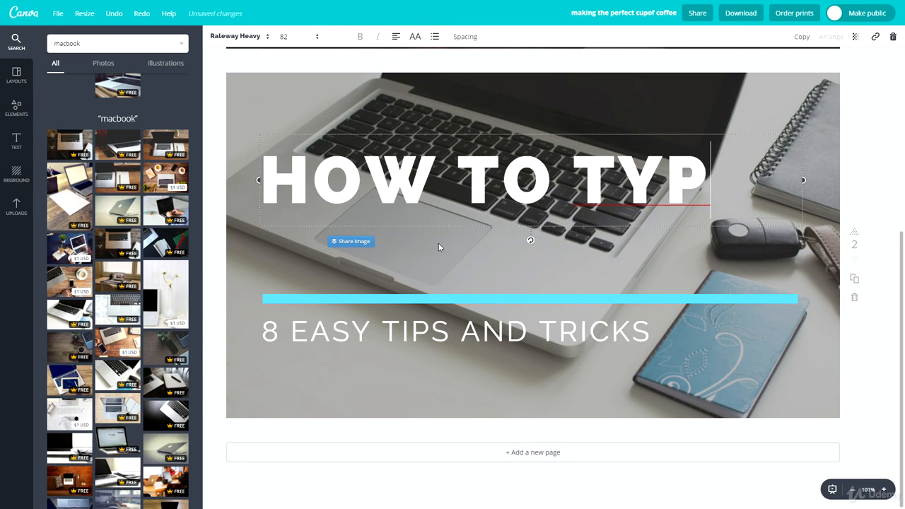
pyautogui.write('E FASTER')
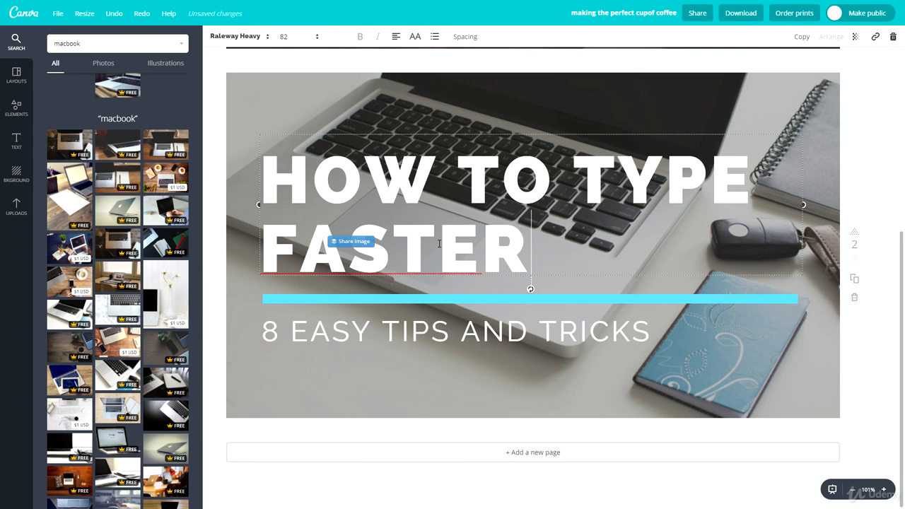
# Replace the subtitle below the blue line with "TO BECOME MORE PRODUCTIVE."
pyautogui.click(456, 347)
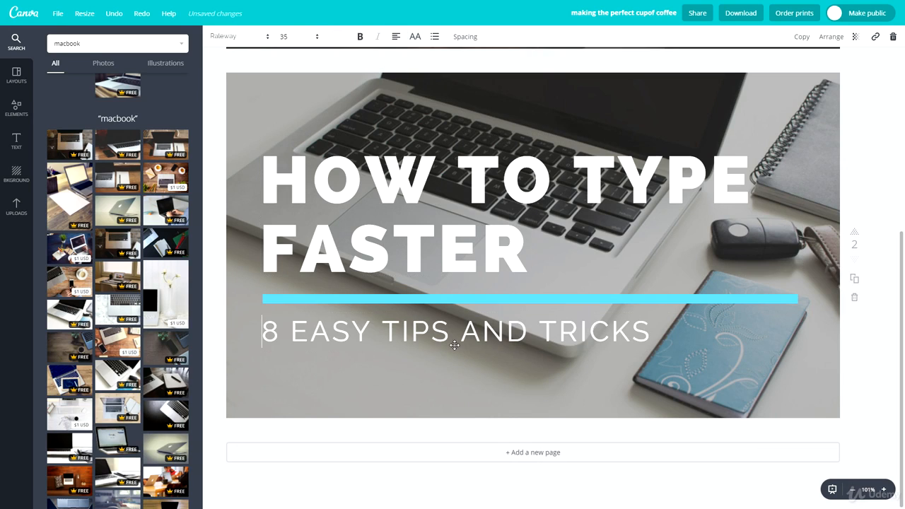
pyautogui.click(455, 345)
pyautogui.write('TO BEC')
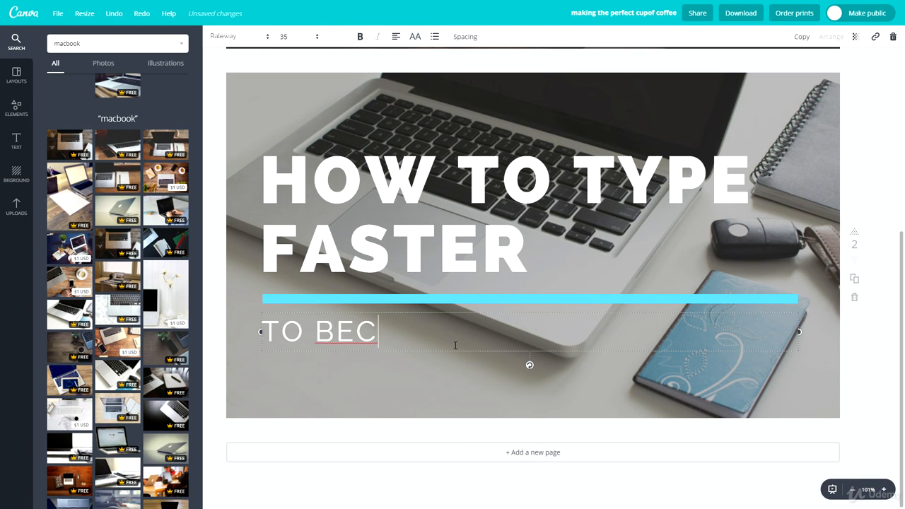
pyautogui.write('OME MORE PRO')
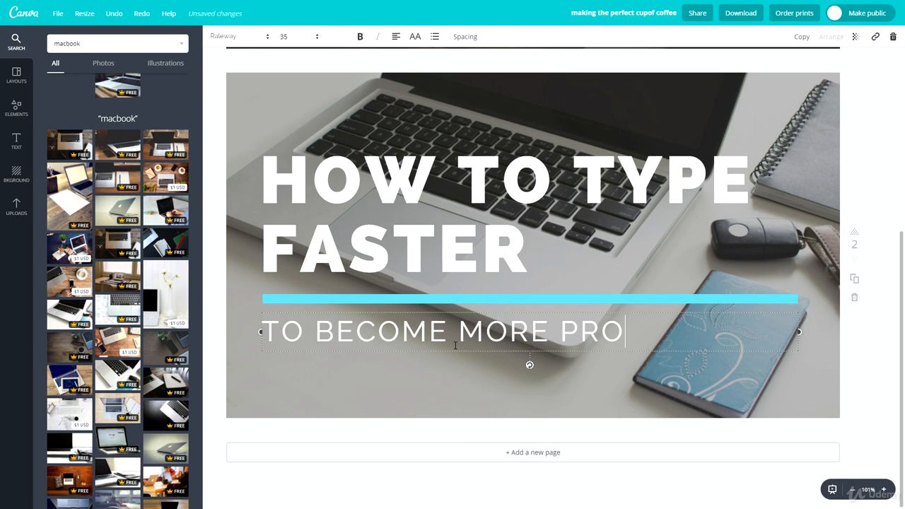
pyautogui.write('DUCTIVE.')
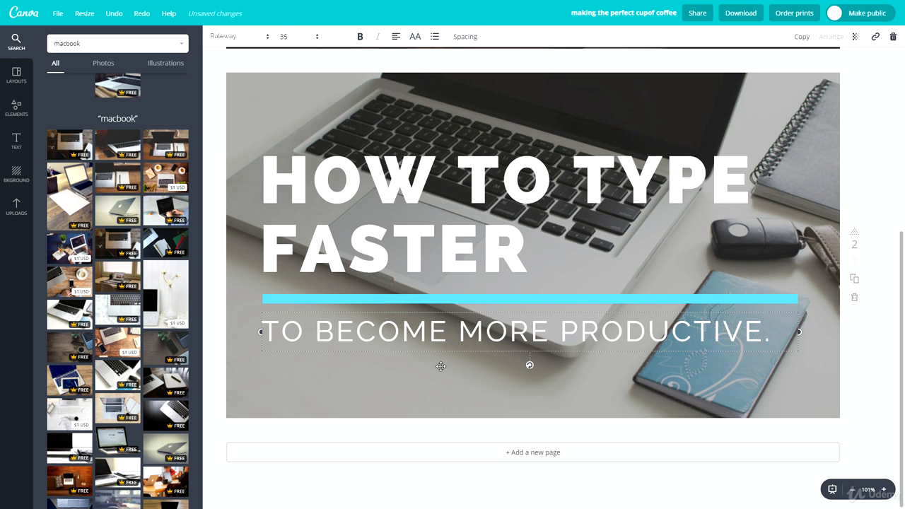
pyautogui.click(433, 391)
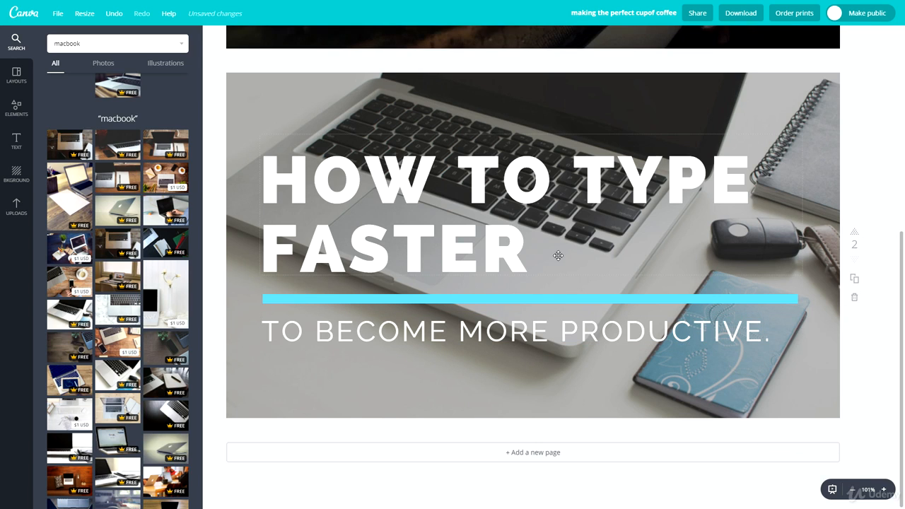
# Replace the page 2 background with the overhead photo of a laptop keyboard on white marble
pyautogui.click(517, 263)
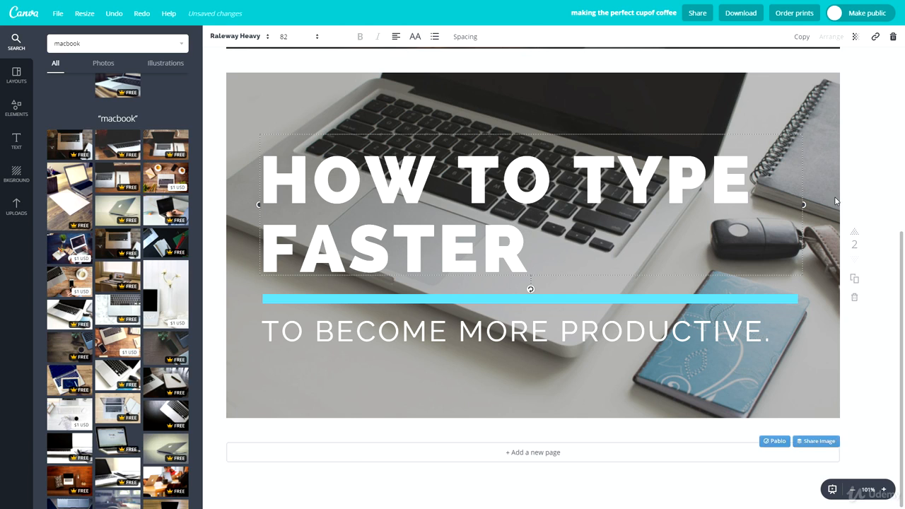
pyautogui.click(877, 179)
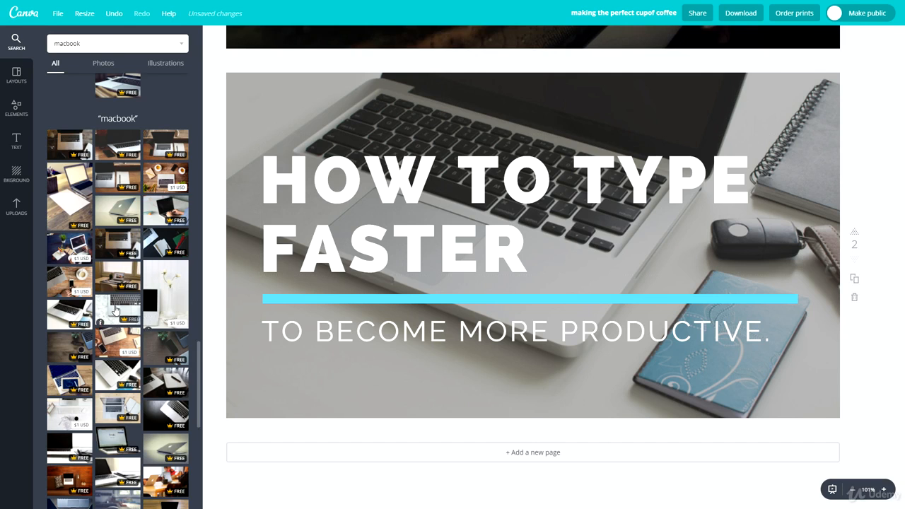
pyautogui.moveTo(117, 311); pyautogui.dragTo(292, 140)
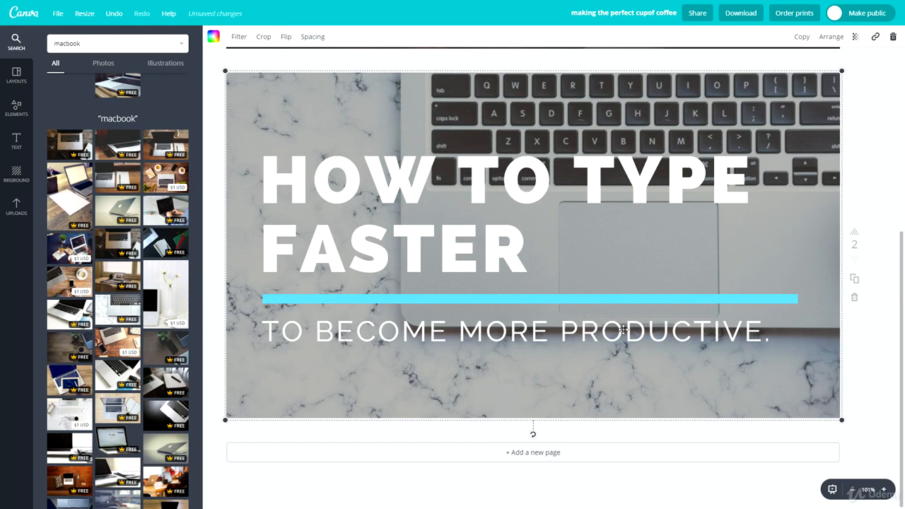
pyautogui.click(879, 348)
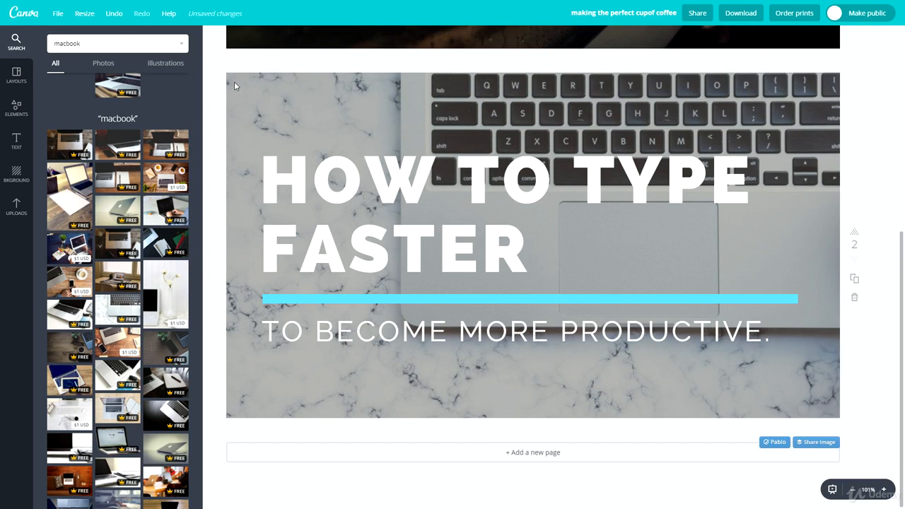
# Set the blur of the page 2 background photo to +23 in its advanced filter options
pyautogui.click(318, 202)
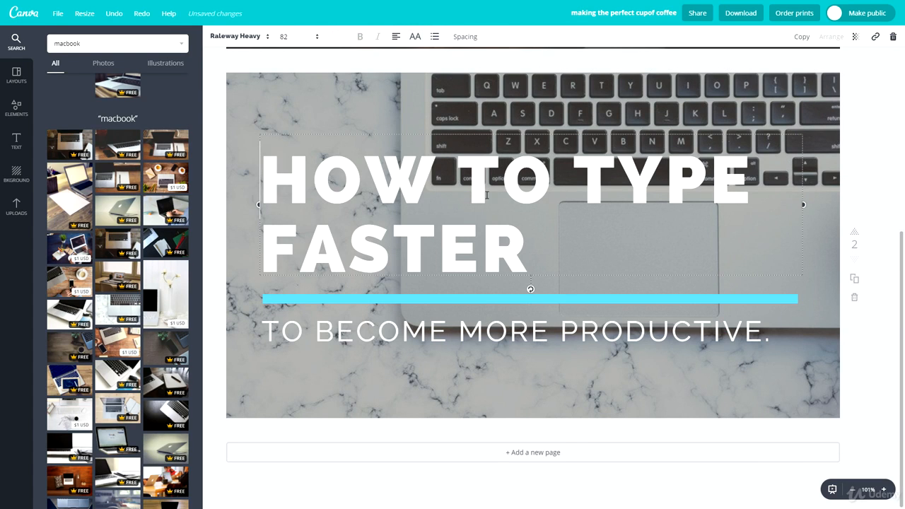
pyautogui.click(379, 113)
pyautogui.click(242, 76)
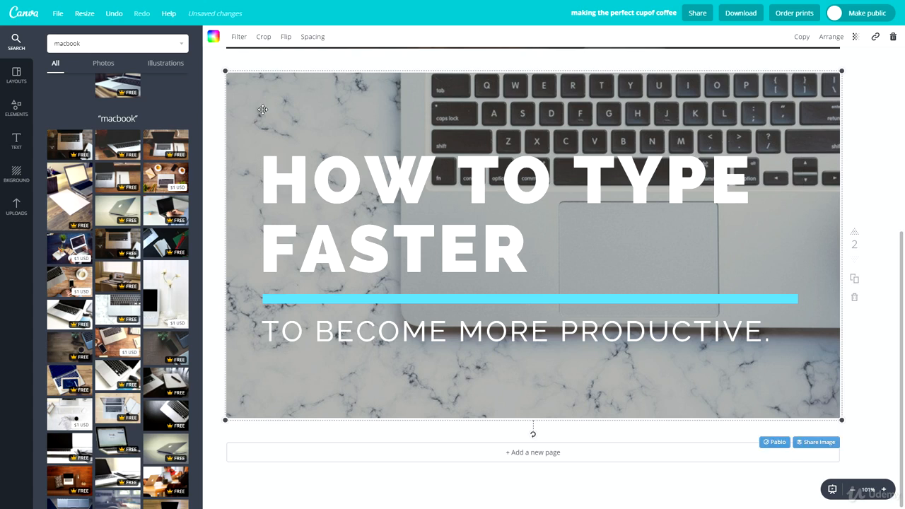
pyautogui.click(239, 36)
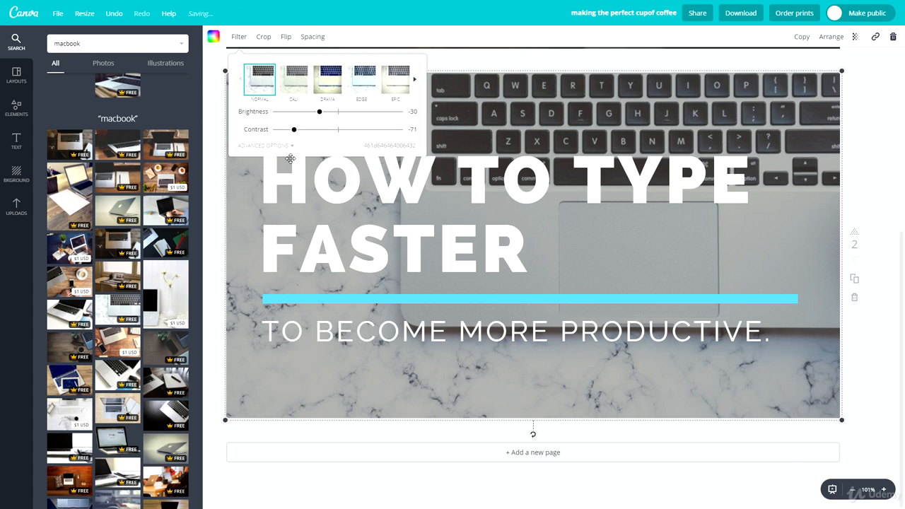
pyautogui.click(293, 147)
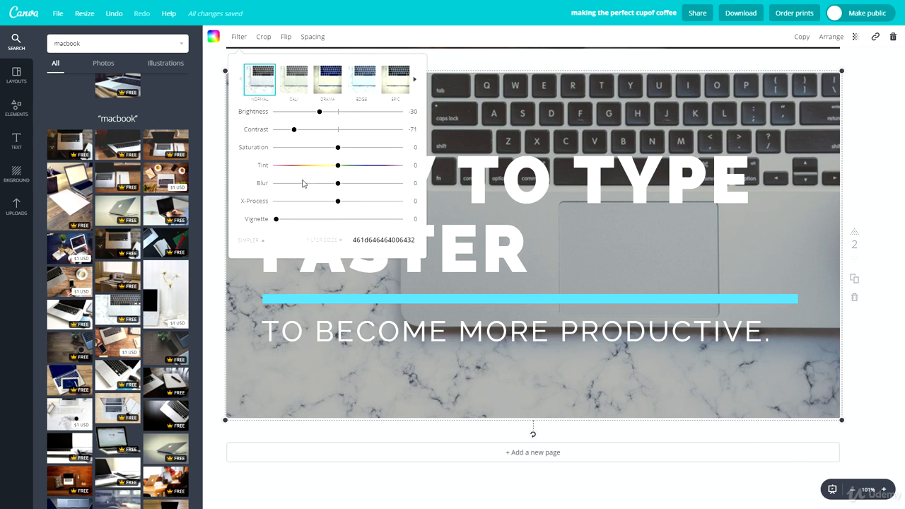
pyautogui.moveTo(341, 186)
pyautogui.mouseDown()
pyautogui.moveTo(375, 184)
pyautogui.moveTo(352, 184)
pyautogui.mouseUp()
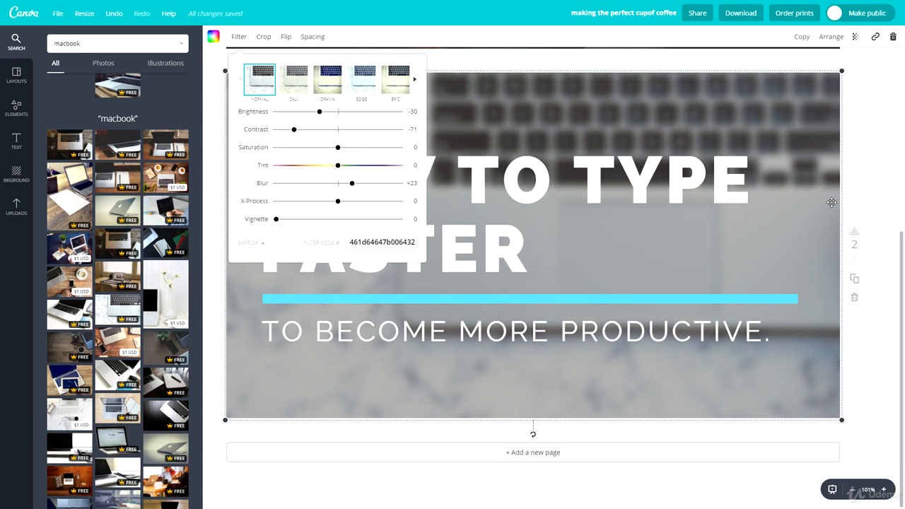
pyautogui.click(855, 174)
# Change the font of the whole "HOW TO TYPE FASTER" headline to Archivo Black
pyautogui.click(338, 181)
pyautogui.tripleClick(339, 181)
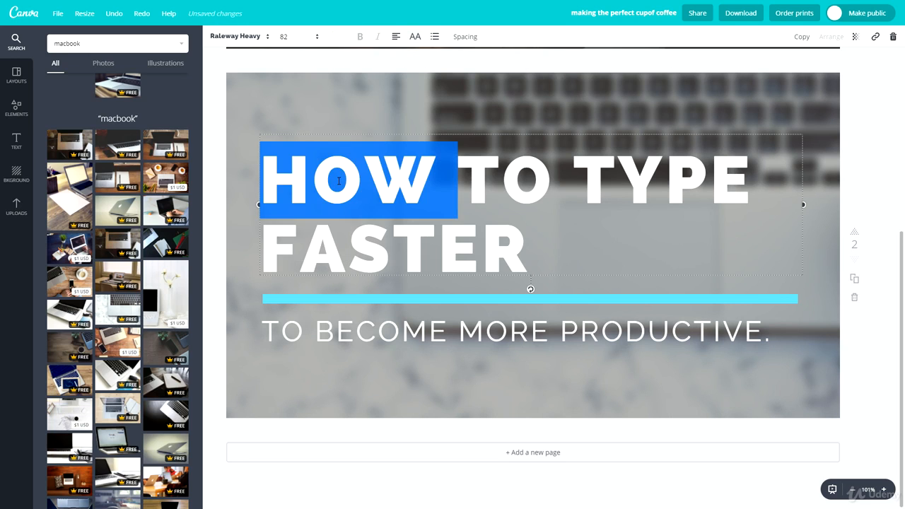
pyautogui.click(269, 40)
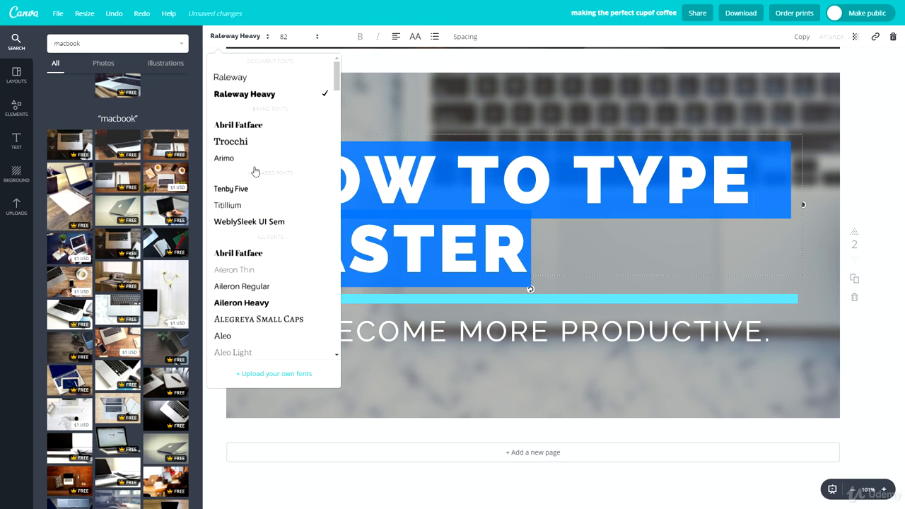
pyautogui.scroll(-1, 270, 229)
pyautogui.scroll(-3, 269, 234)
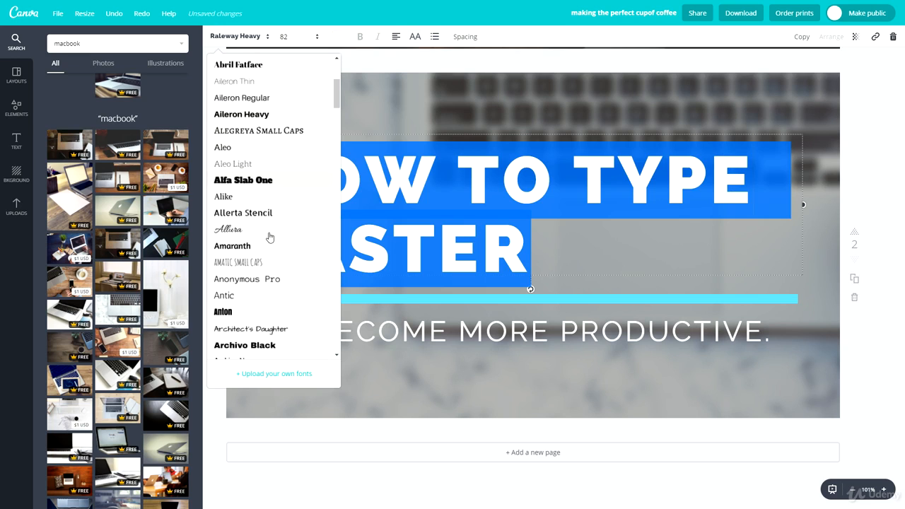
pyautogui.scroll(-2, 267, 239)
pyautogui.scroll(-3, 267, 237)
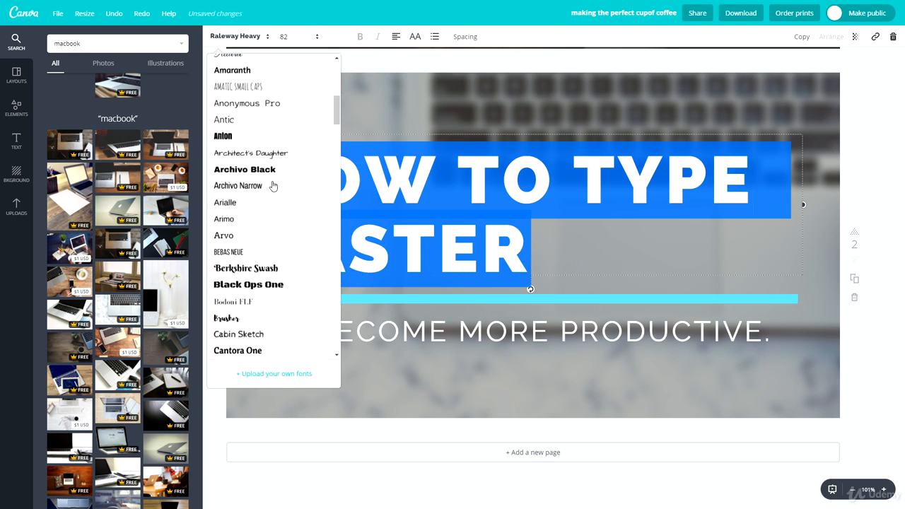
pyautogui.click(271, 155)
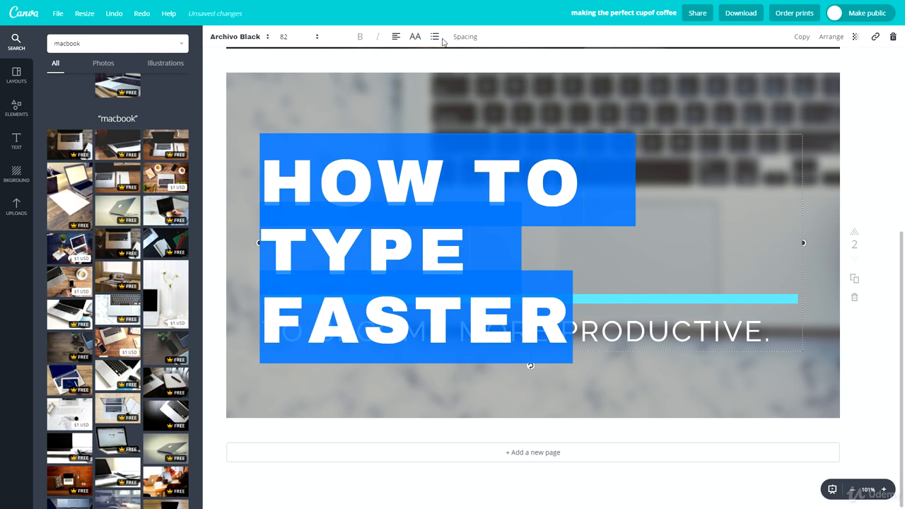
# Reduce the headline's letter spacing to 0
pyautogui.click(463, 40)
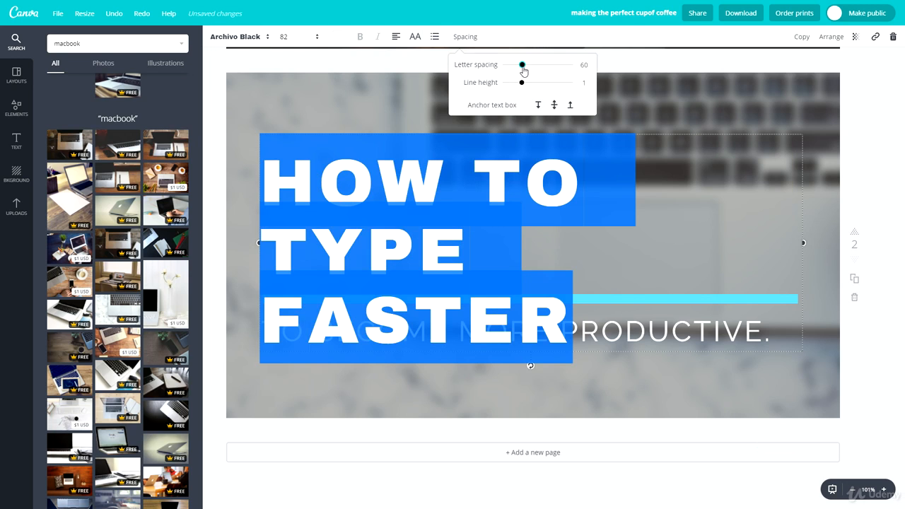
pyautogui.moveTo(524, 67); pyautogui.dragTo(516, 66)
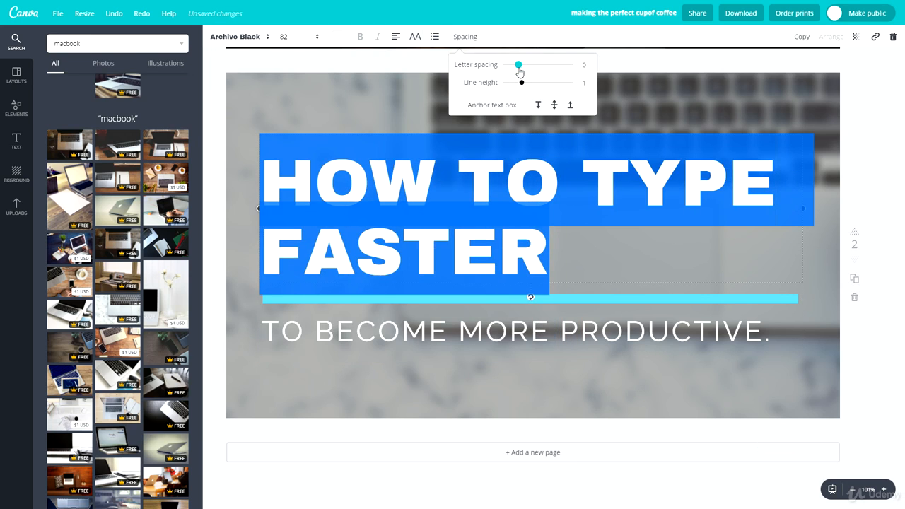
pyautogui.click(869, 179)
pyautogui.click(864, 188)
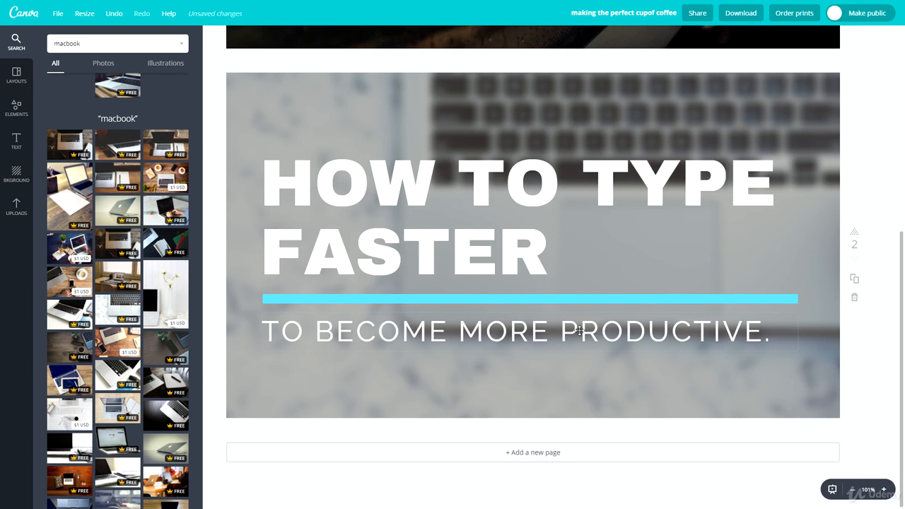
# Replace the page 2 background with the dark wooden desk photo showing a laptop, coffee cup and plant
pyautogui.click(562, 328)
pyautogui.click(868, 164)
pyautogui.moveTo(71, 347); pyautogui.dragTo(309, 348)
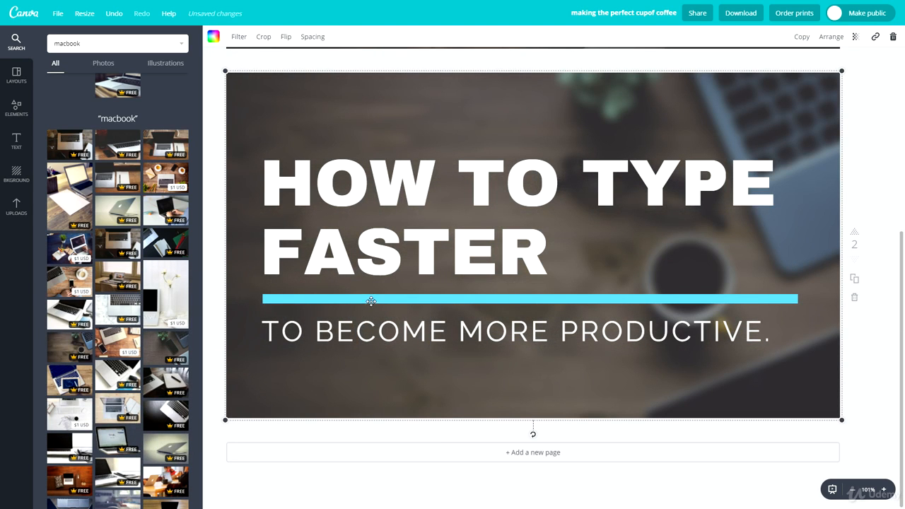
pyautogui.click(888, 145)
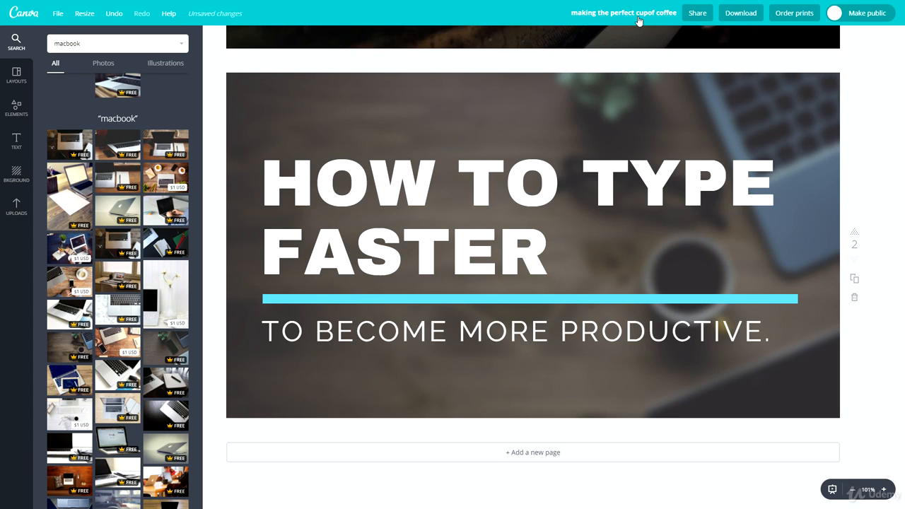
# Delete the "The Top Ten Music Videos" page and rename the design to "typefaster"
pyautogui.scroll(5, 556, 221)
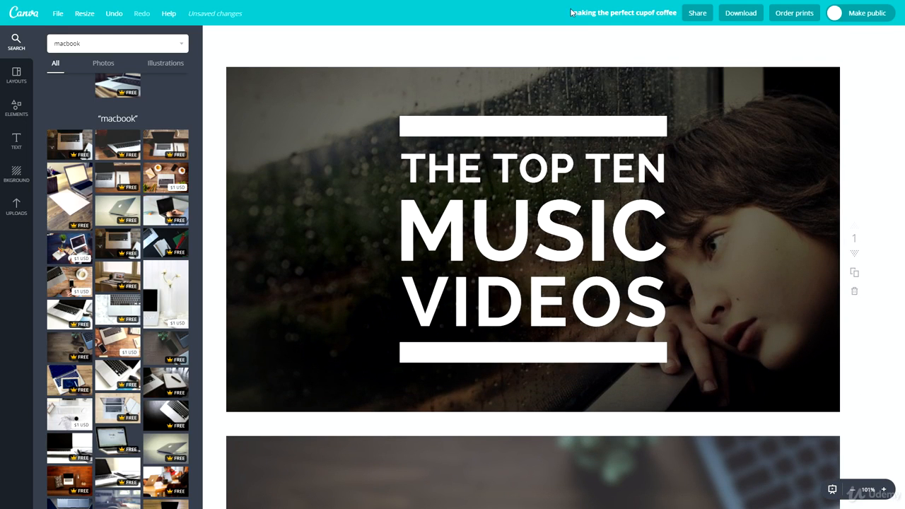
pyautogui.click(858, 296)
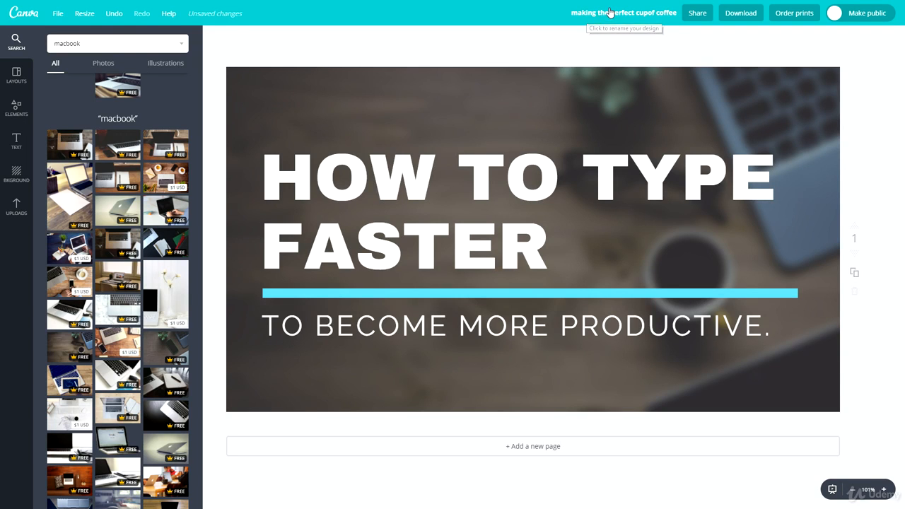
pyautogui.click(610, 13)
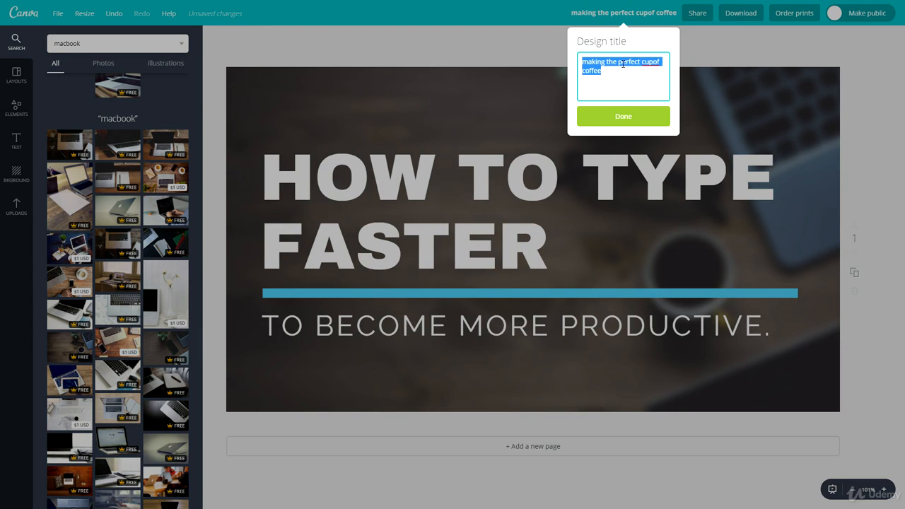
pyautogui.write('how')
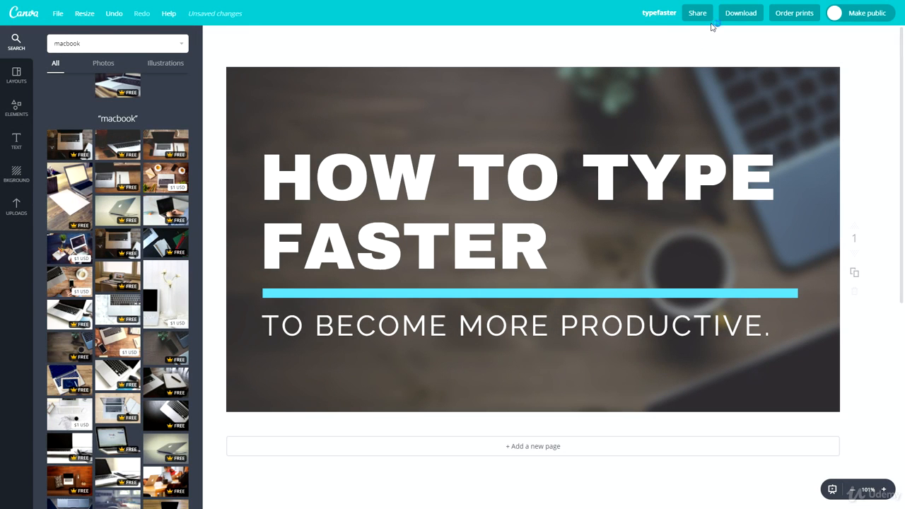
# Open the download options, choose JPG as the file type, and close them without downloading
pyautogui.click(735, 14)
pyautogui.click(741, 62)
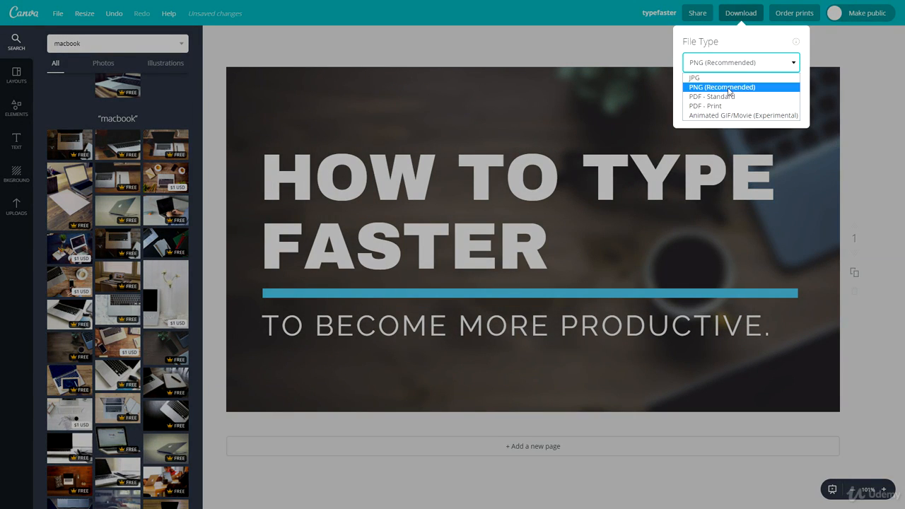
pyautogui.click(707, 76)
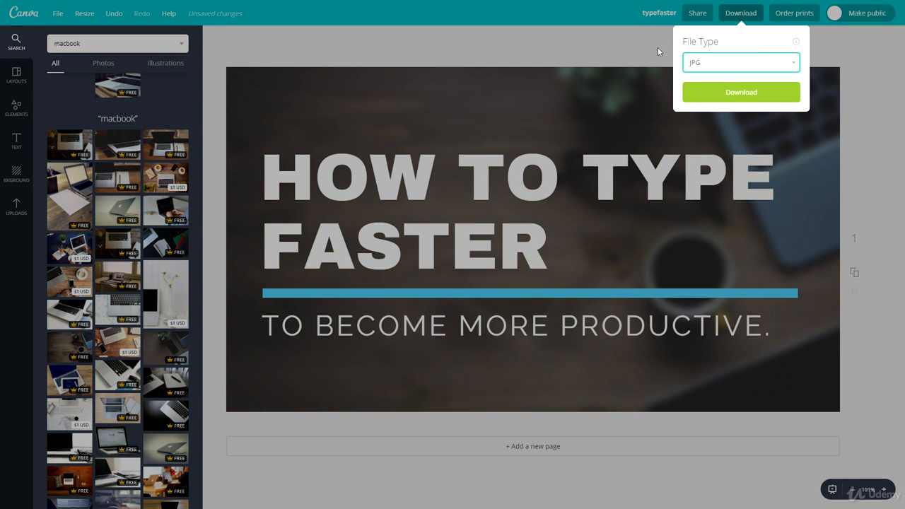
pyautogui.click(619, 40)
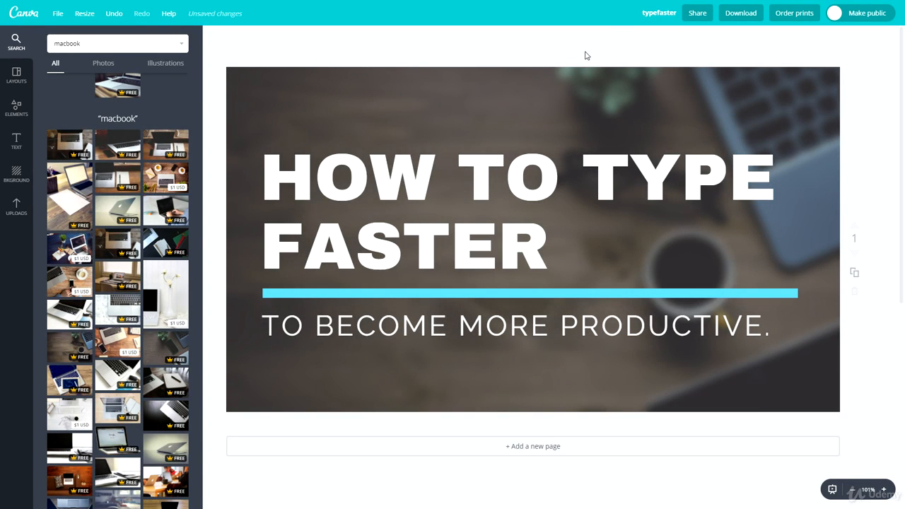